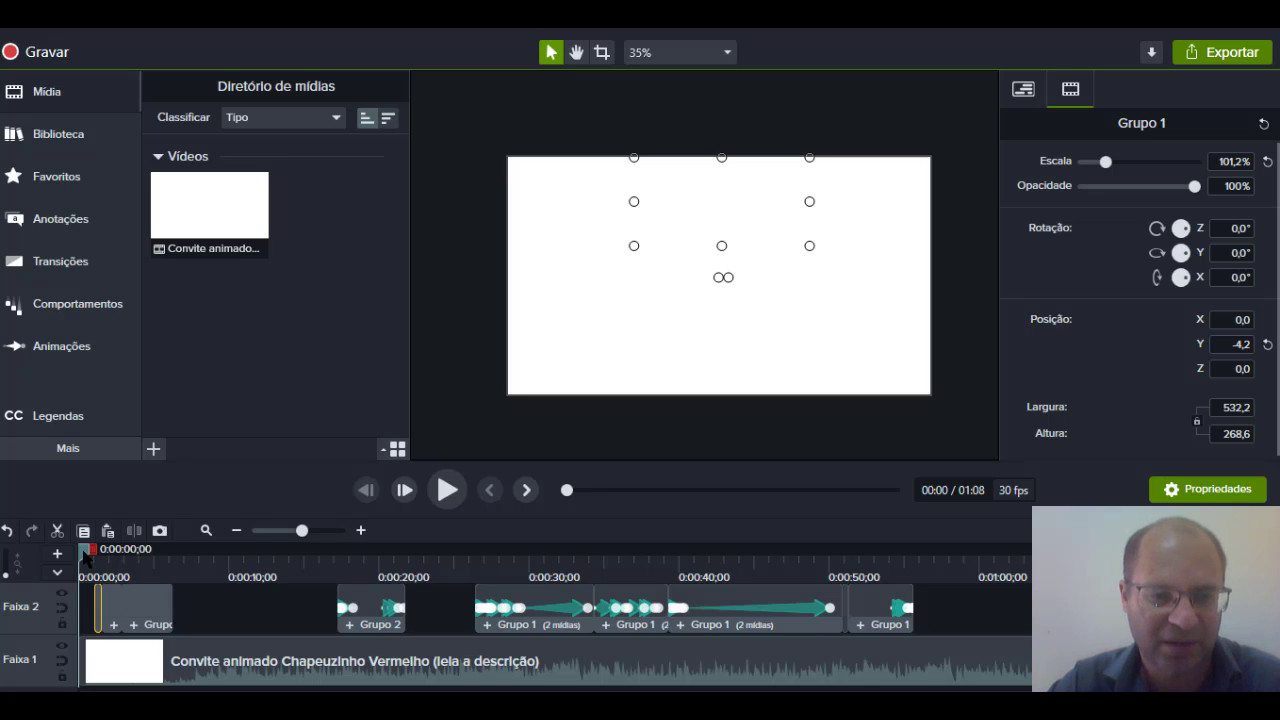
Preview the opening scene in the first three seconds of the timeline with the overlay groups on Faixa 2
{"action": "left_click_drag", "start_coordinate": [85, 557], "coordinate": [120, 565]}
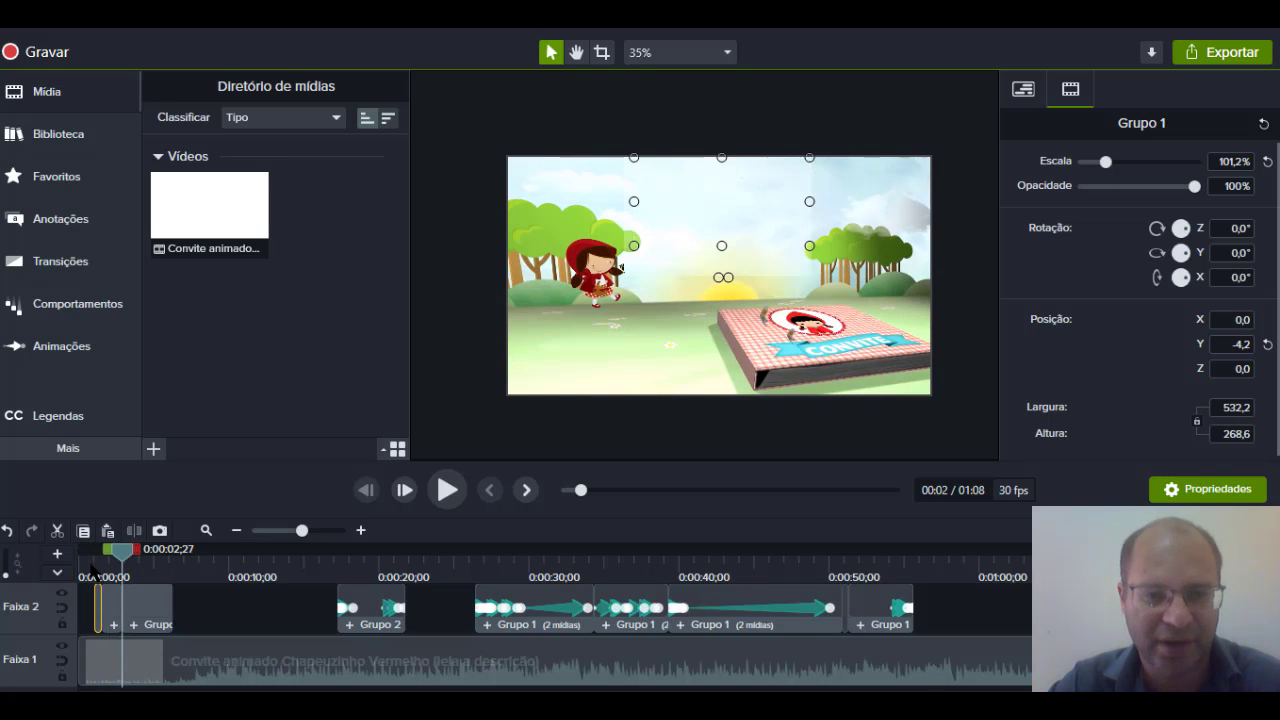
{"action": "left_click", "coordinate": [73, 561]}
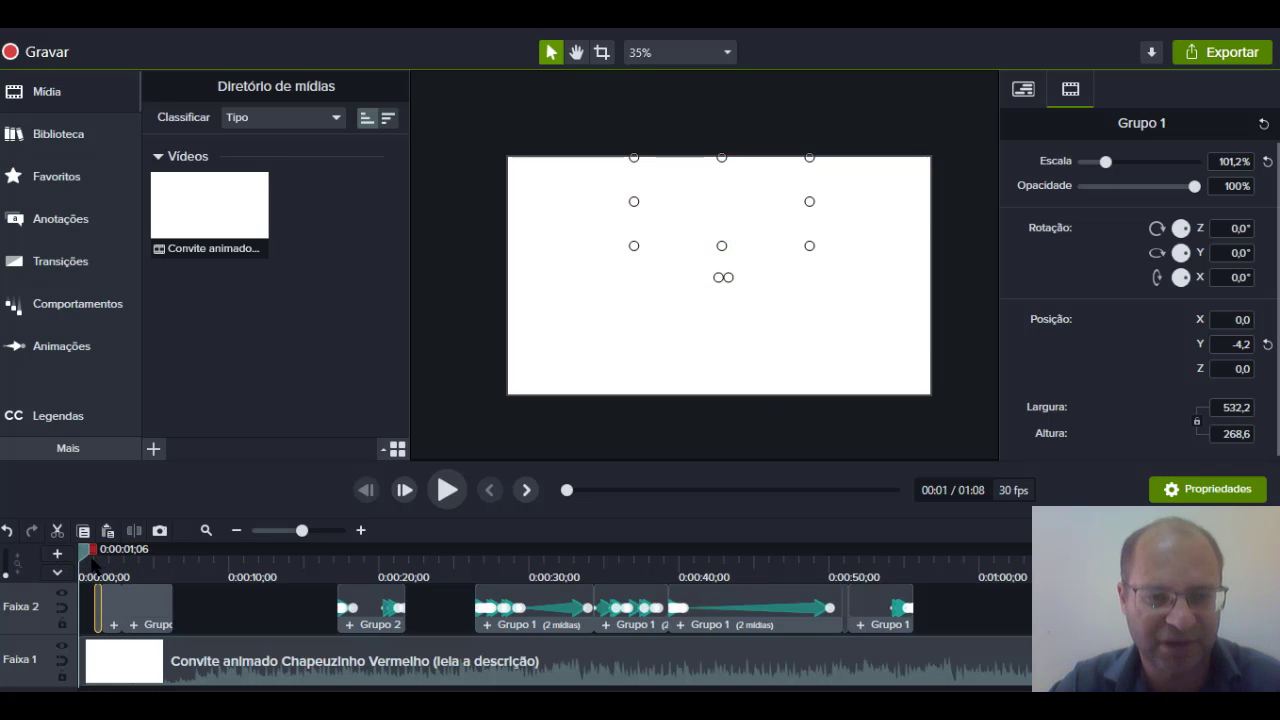
{"action": "left_click", "coordinate": [91, 560]}
{"action": "key", "text": "space"}
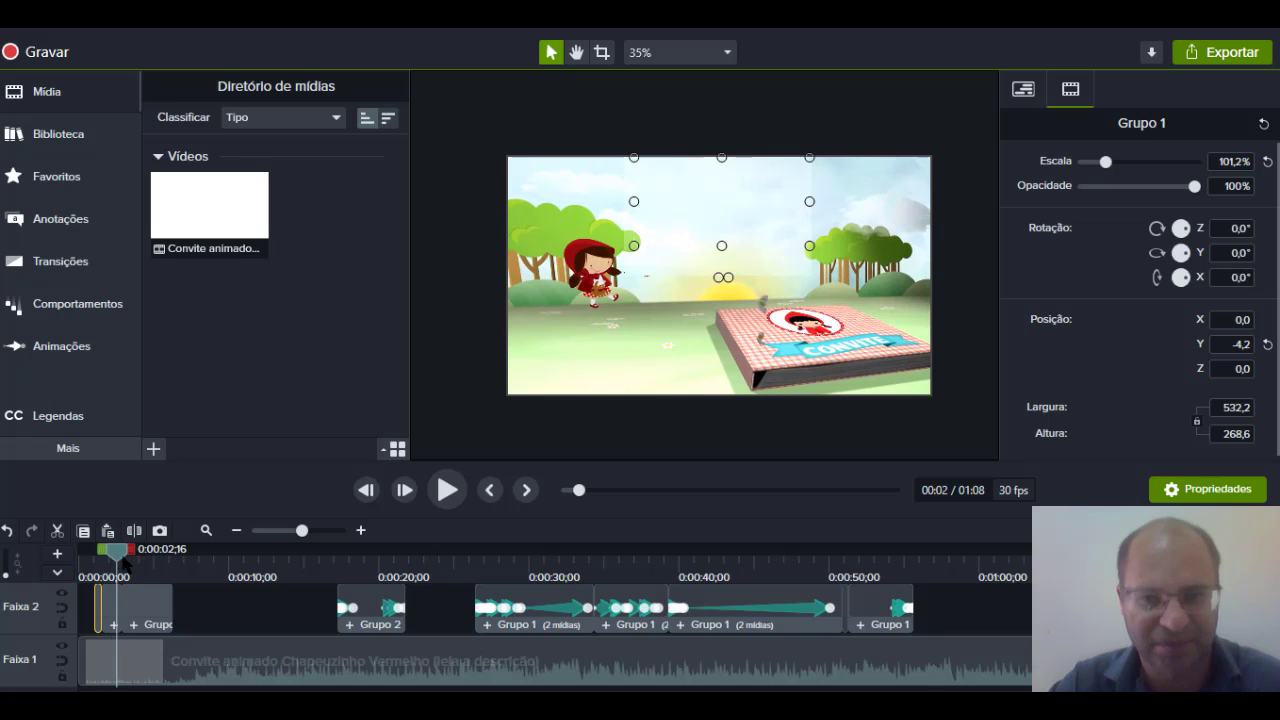
{"action": "left_click", "coordinate": [85, 565]}
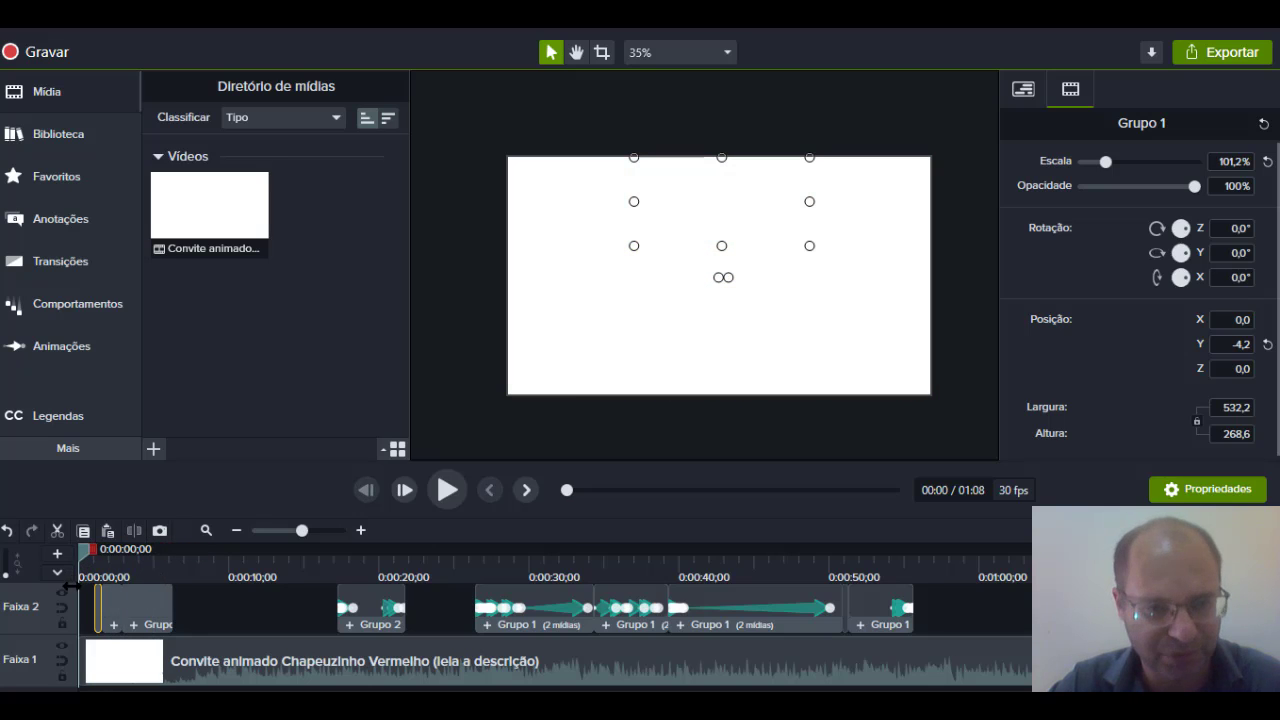
Hide Faixa 2 and examine the original invitation's opening title, photo scenes and date sign along the timeline
{"action": "left_click", "coordinate": [87, 559]}
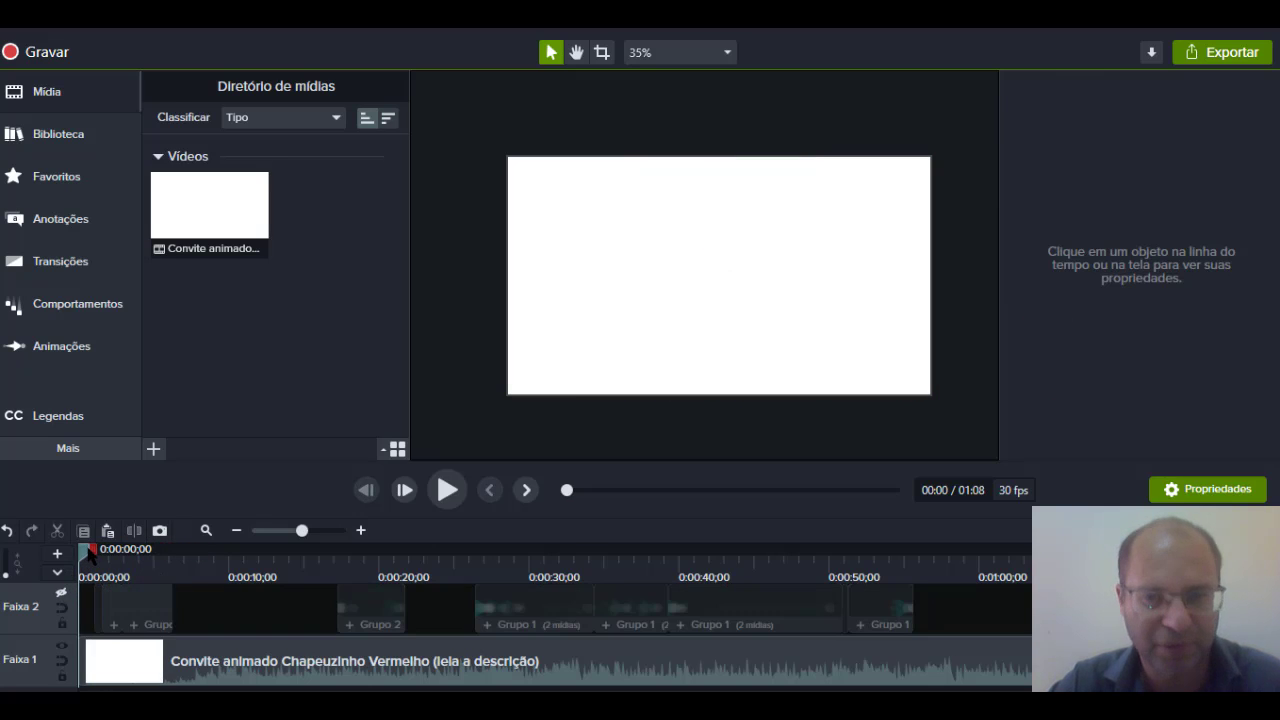
{"action": "key", "text": "space"}
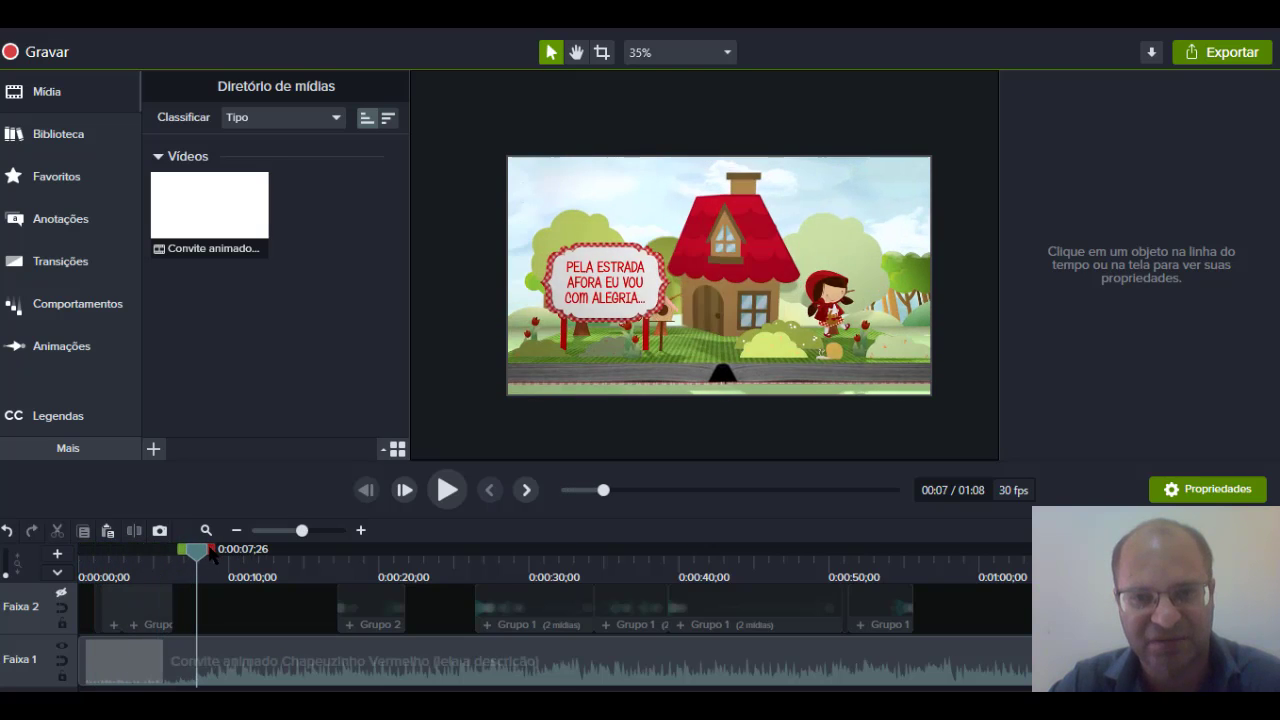
{"action": "left_click_drag", "start_coordinate": [110, 556], "coordinate": [118, 550]}
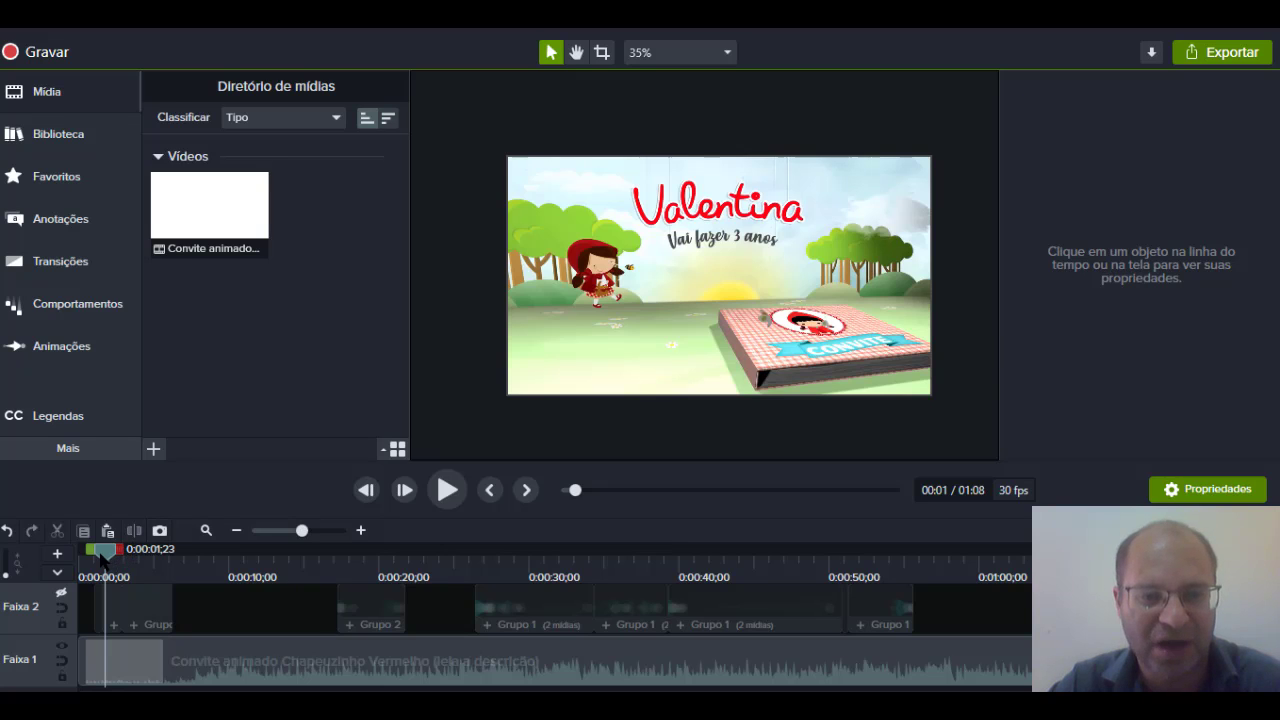
{"action": "left_click_drag", "start_coordinate": [106, 552], "coordinate": [408, 558]}
{"action": "left_click_drag", "start_coordinate": [490, 558], "coordinate": [516, 556]}
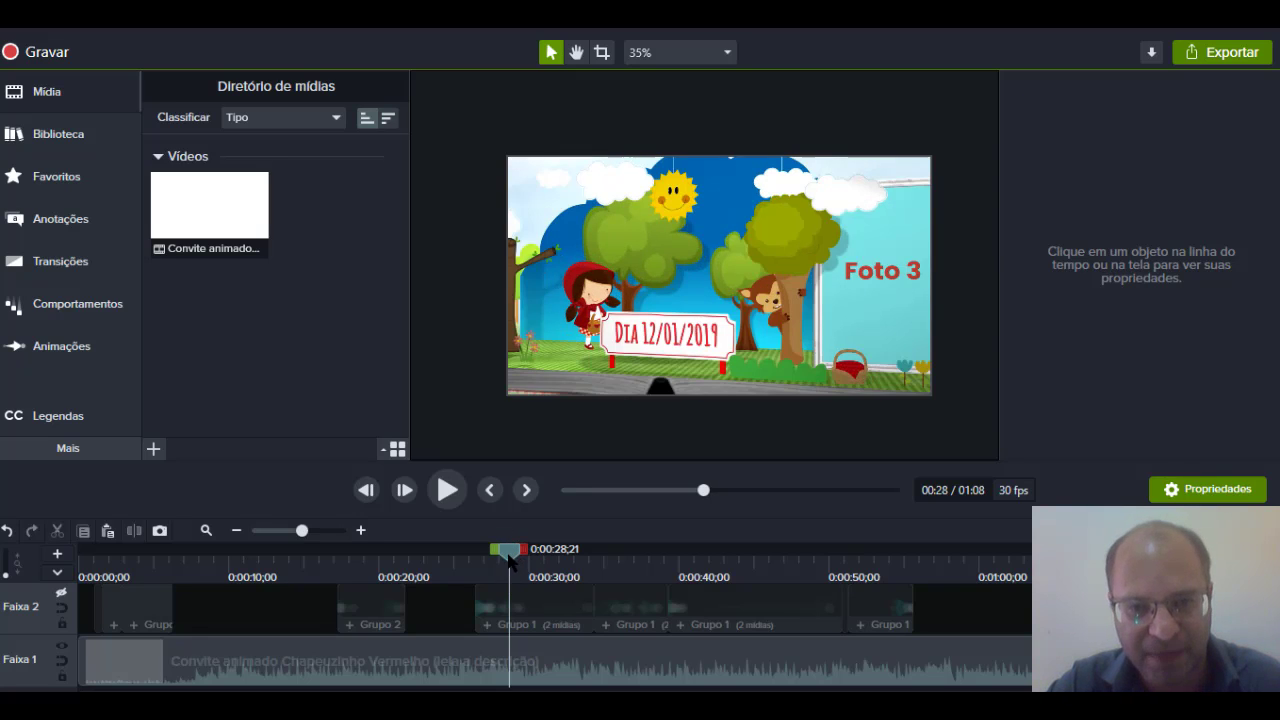
{"action": "left_click_drag", "start_coordinate": [512, 556], "coordinate": [508, 556]}
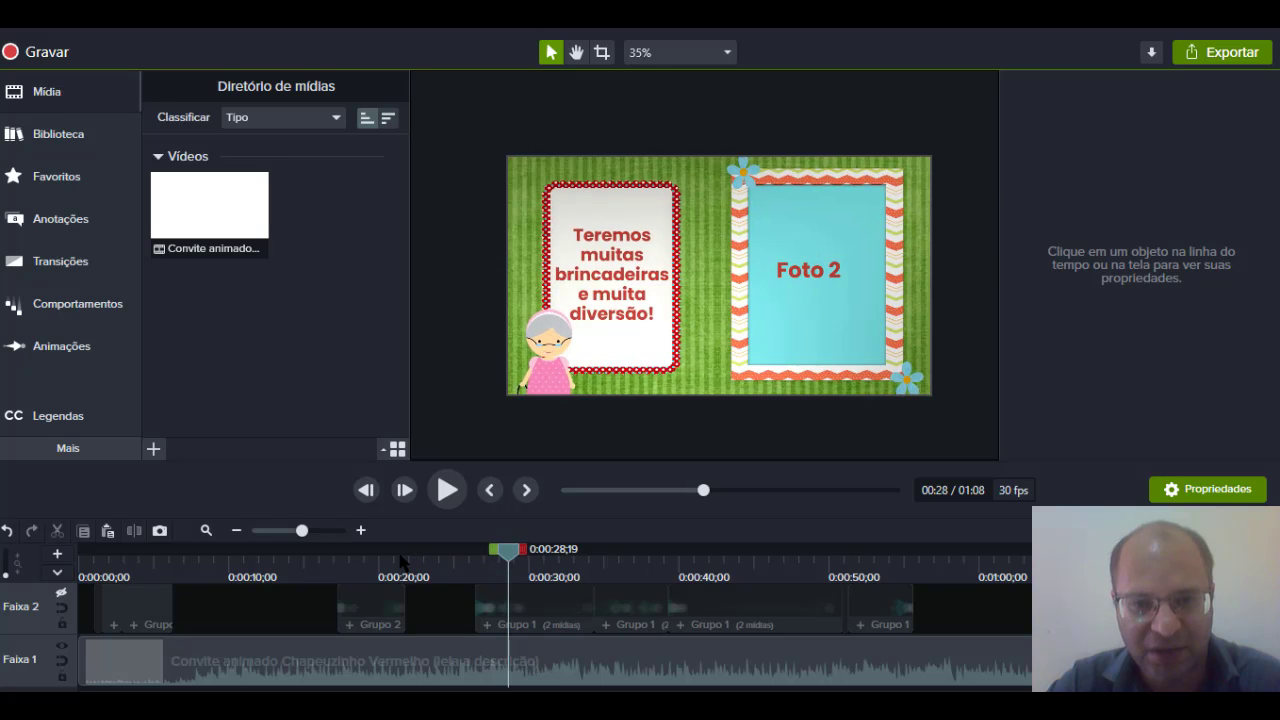
{"action": "left_click", "coordinate": [396, 556]}
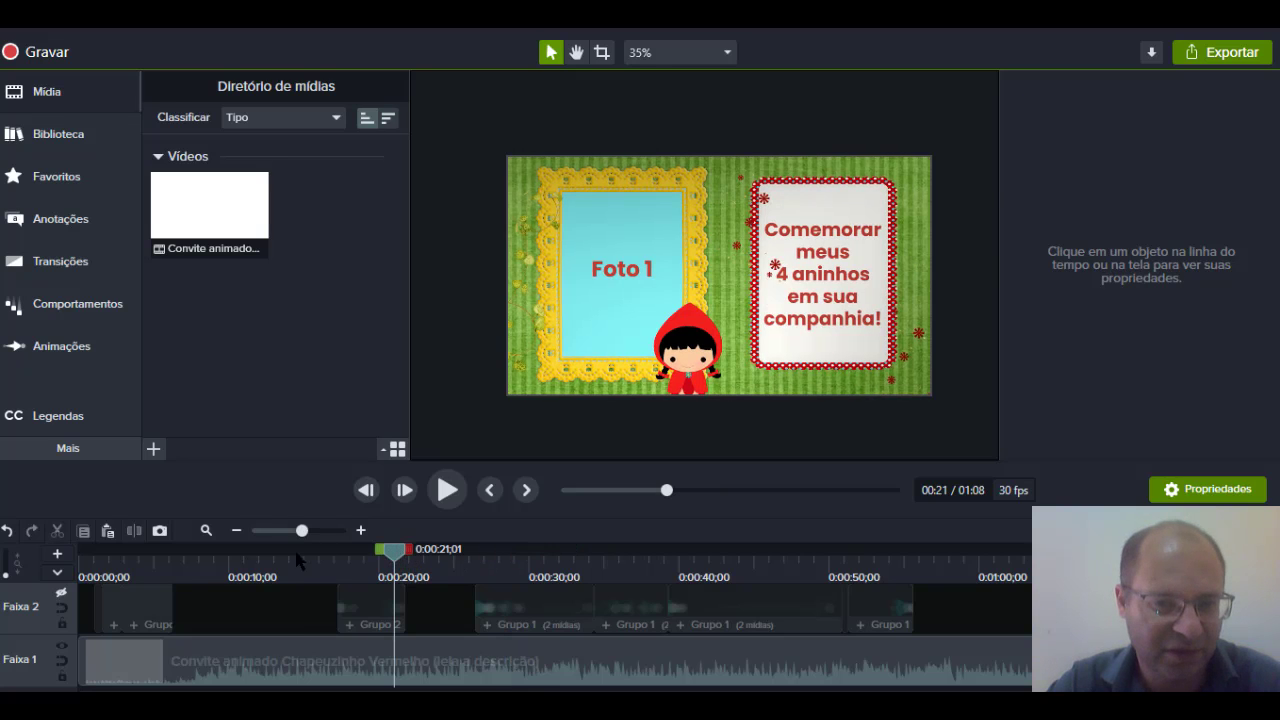
{"action": "left_click_drag", "start_coordinate": [396, 556], "coordinate": [100, 562]}
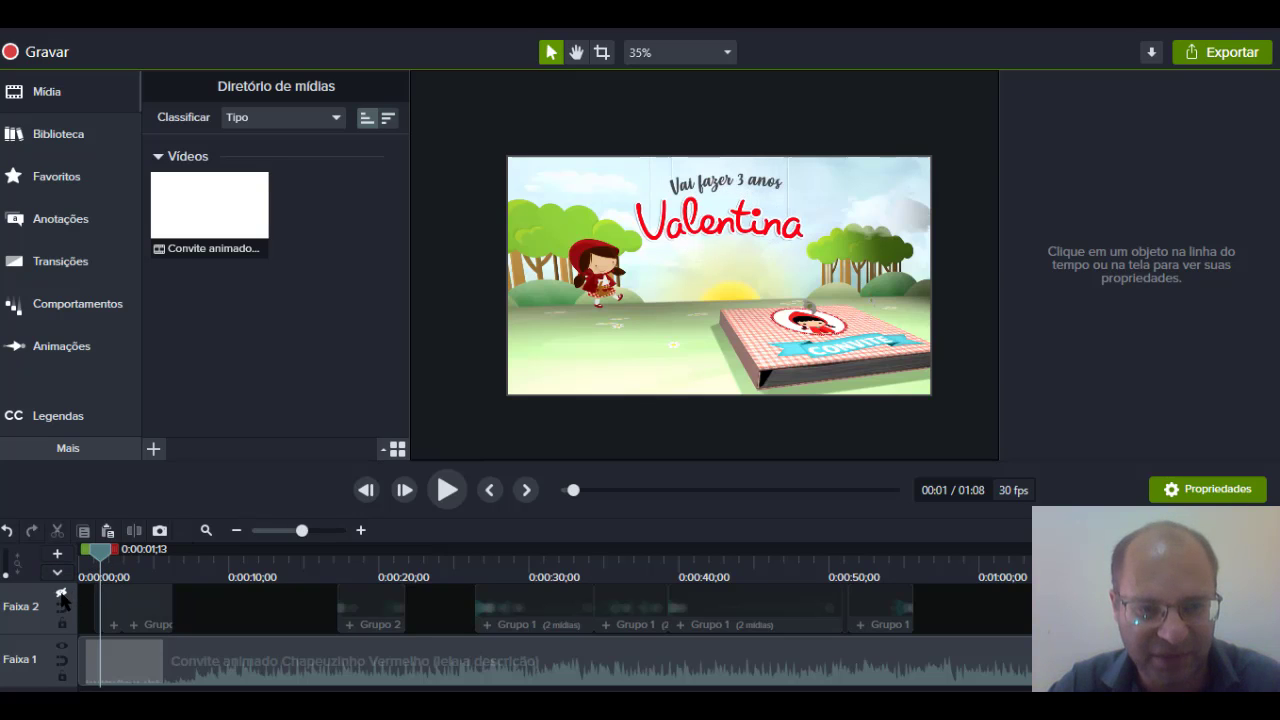
Show Faixa 2 again and enlarge the first overlay group in the opening scene to a scale of about 105.5%
{"action": "left_click", "coordinate": [100, 556]}
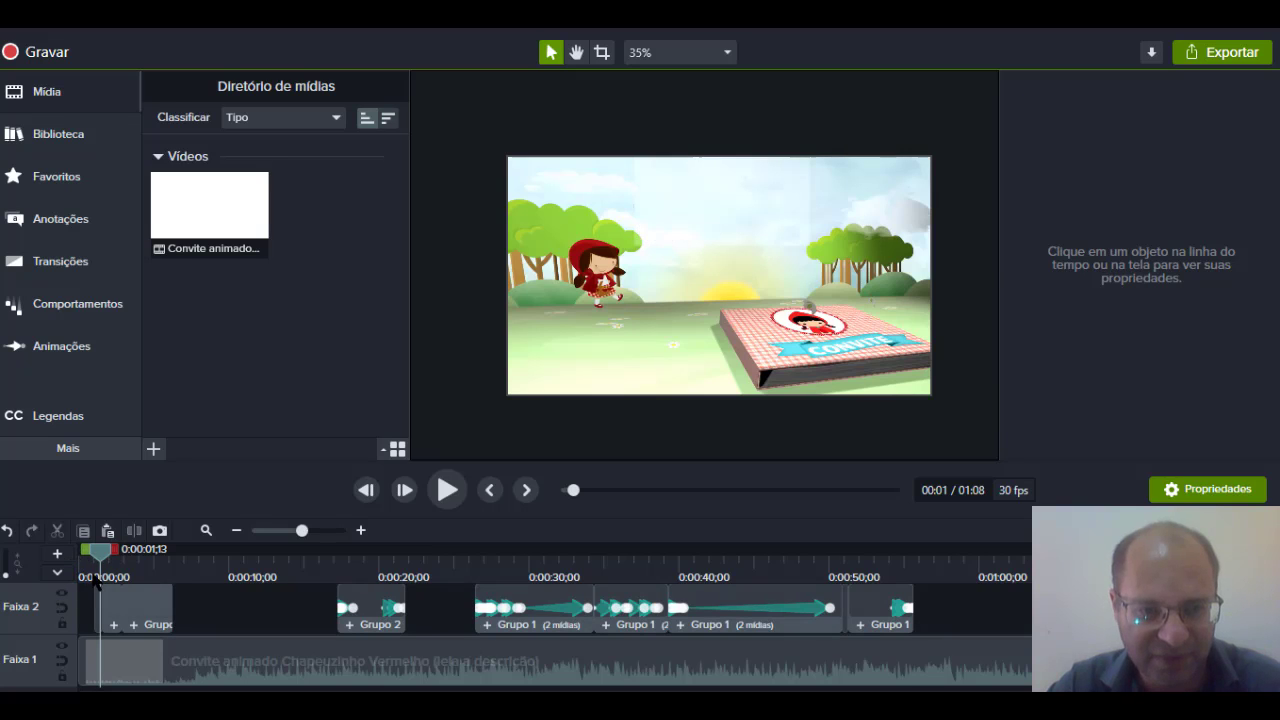
{"action": "mouse_move", "coordinate": [100, 562]}
{"action": "left_mouse_down"}
{"action": "mouse_move", "coordinate": [80, 556]}
{"action": "mouse_move", "coordinate": [97, 556]}
{"action": "left_mouse_up"}
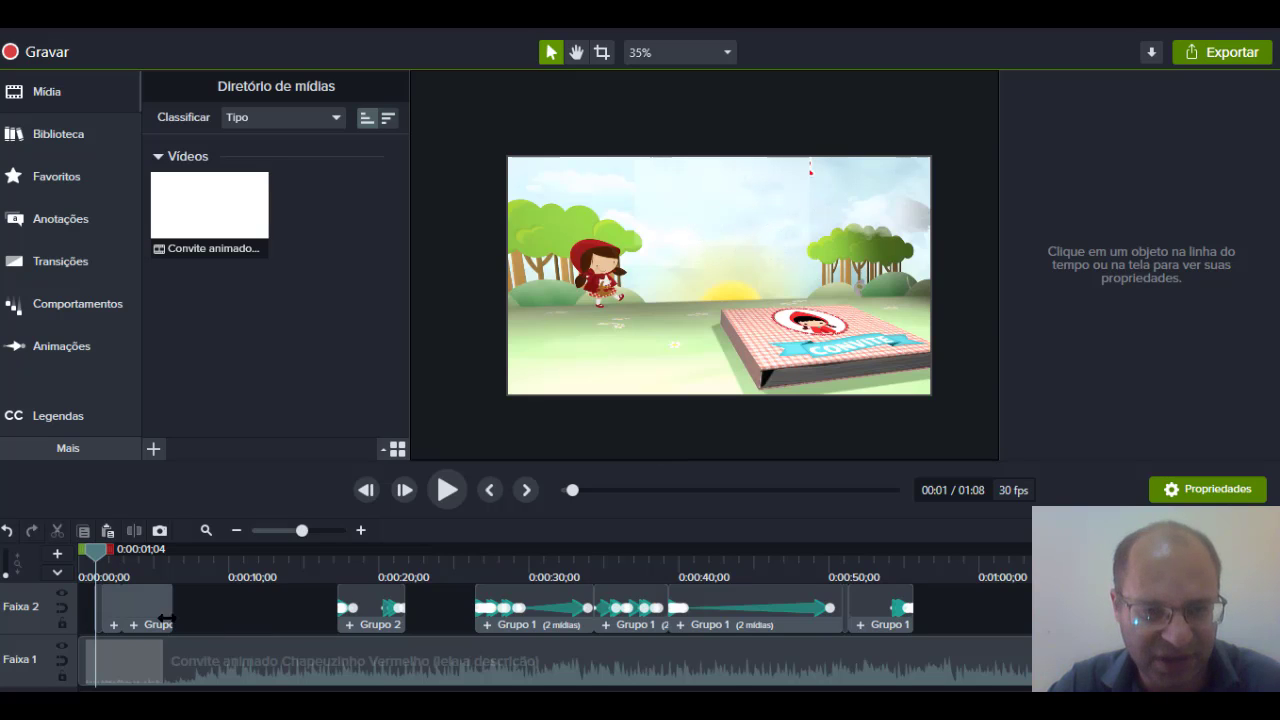
{"action": "left_click", "coordinate": [106, 615]}
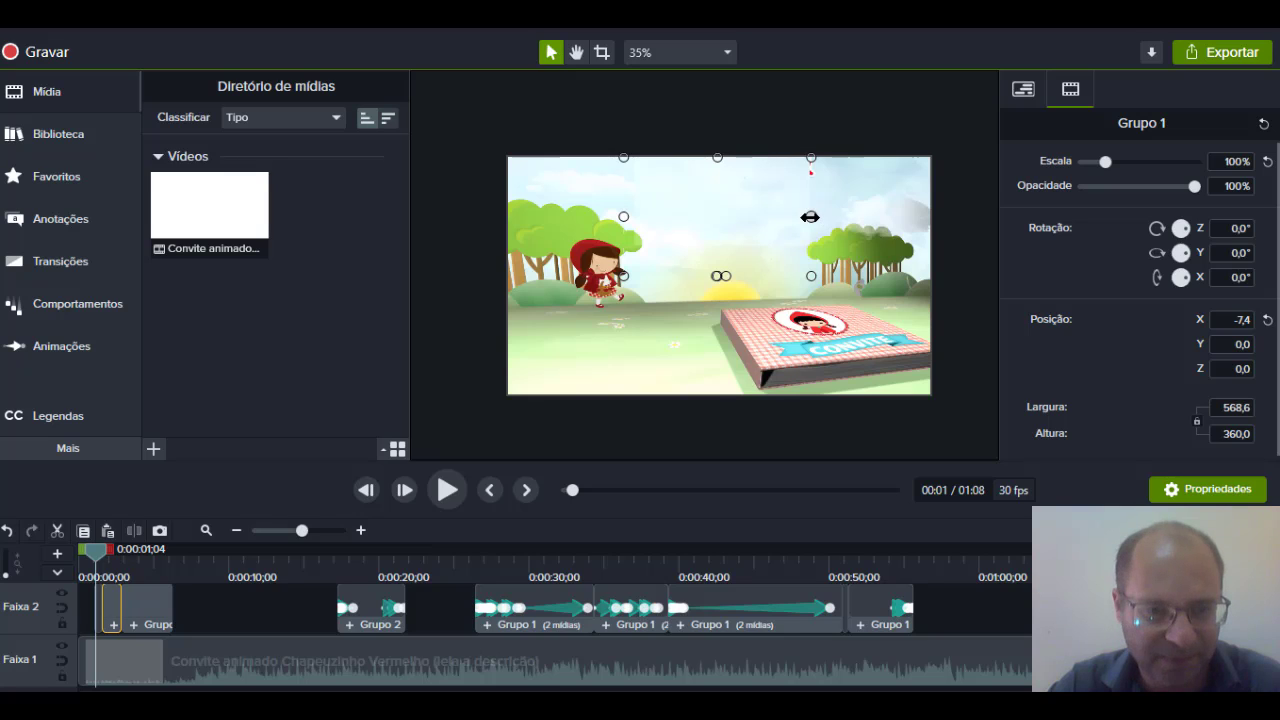
{"action": "left_click", "coordinate": [98, 620]}
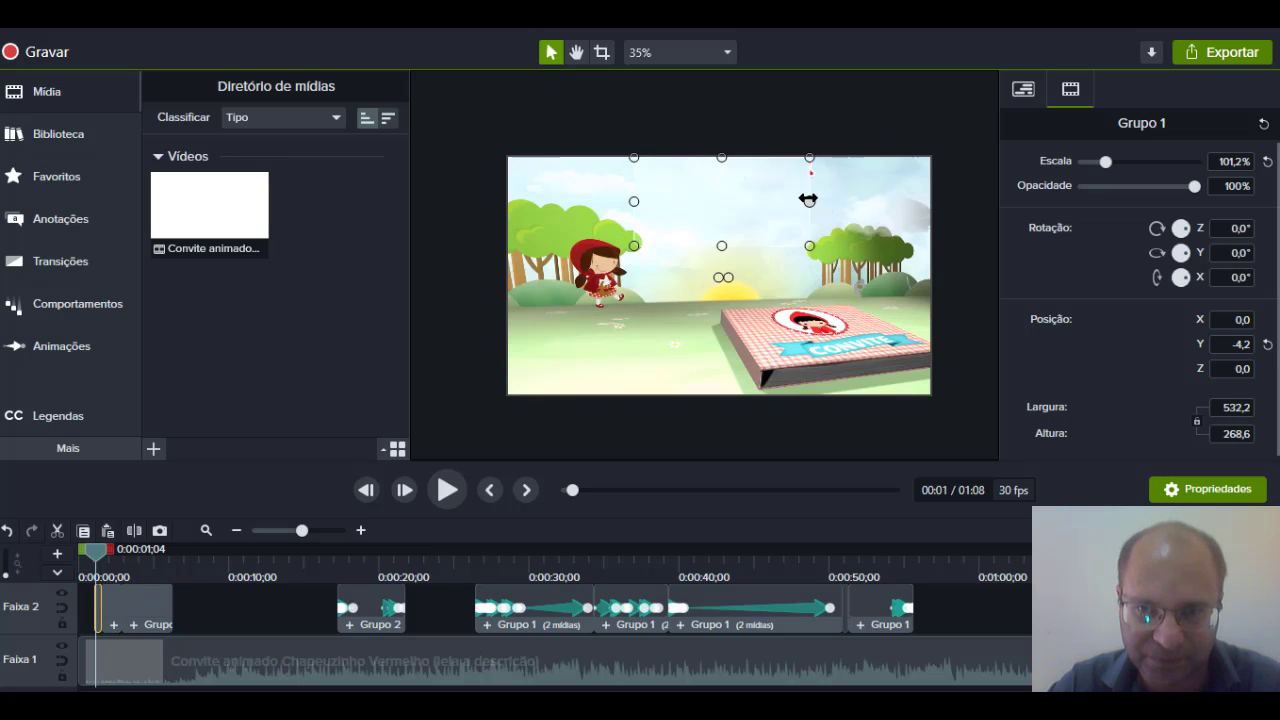
{"action": "left_click_drag", "start_coordinate": [809, 199], "coordinate": [816, 199]}
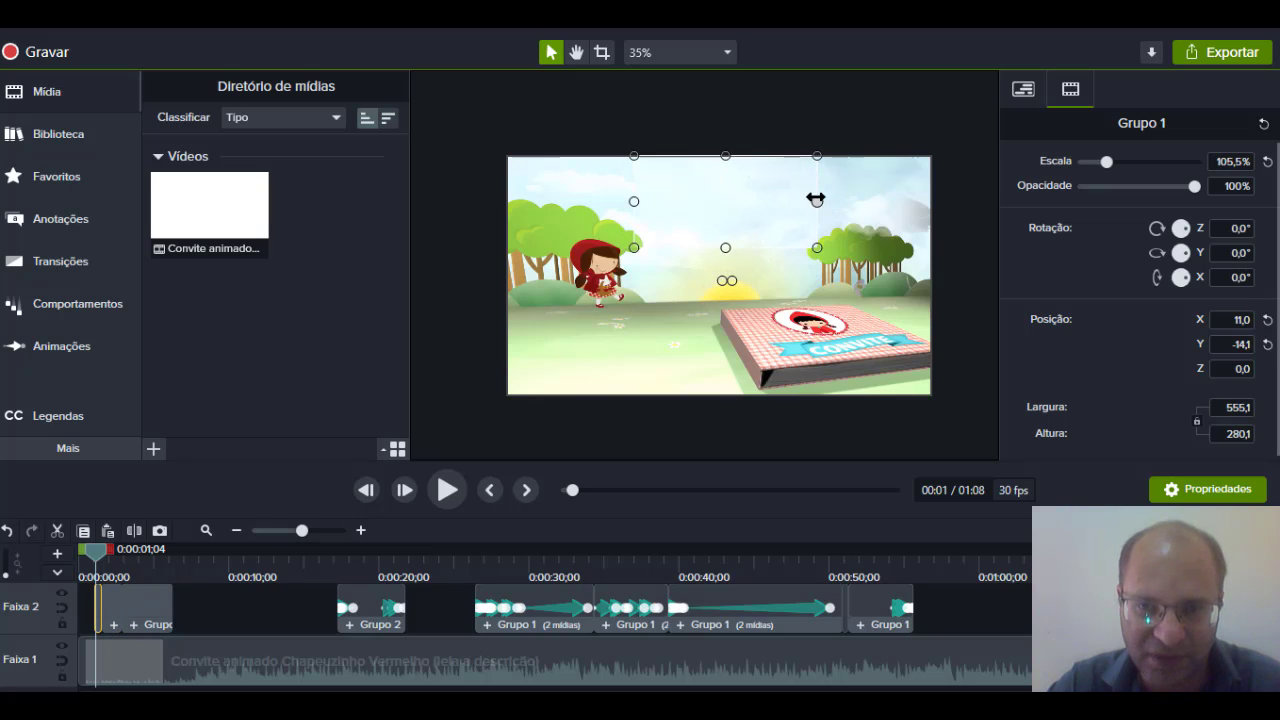
Examine how the short overlay groups at the start of Faixa 2 cover the original title in the base video
{"action": "left_click_drag", "start_coordinate": [100, 562], "coordinate": [108, 562]}
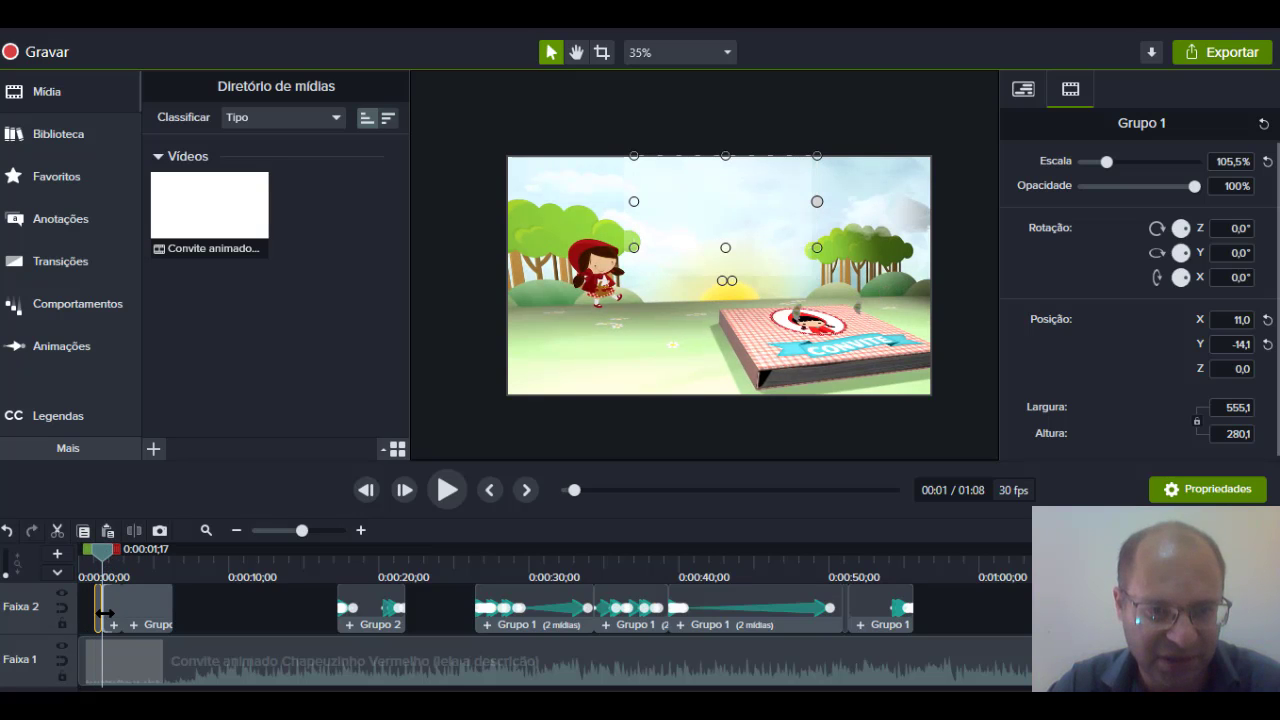
{"action": "left_click_drag", "start_coordinate": [104, 613], "coordinate": [151, 607]}
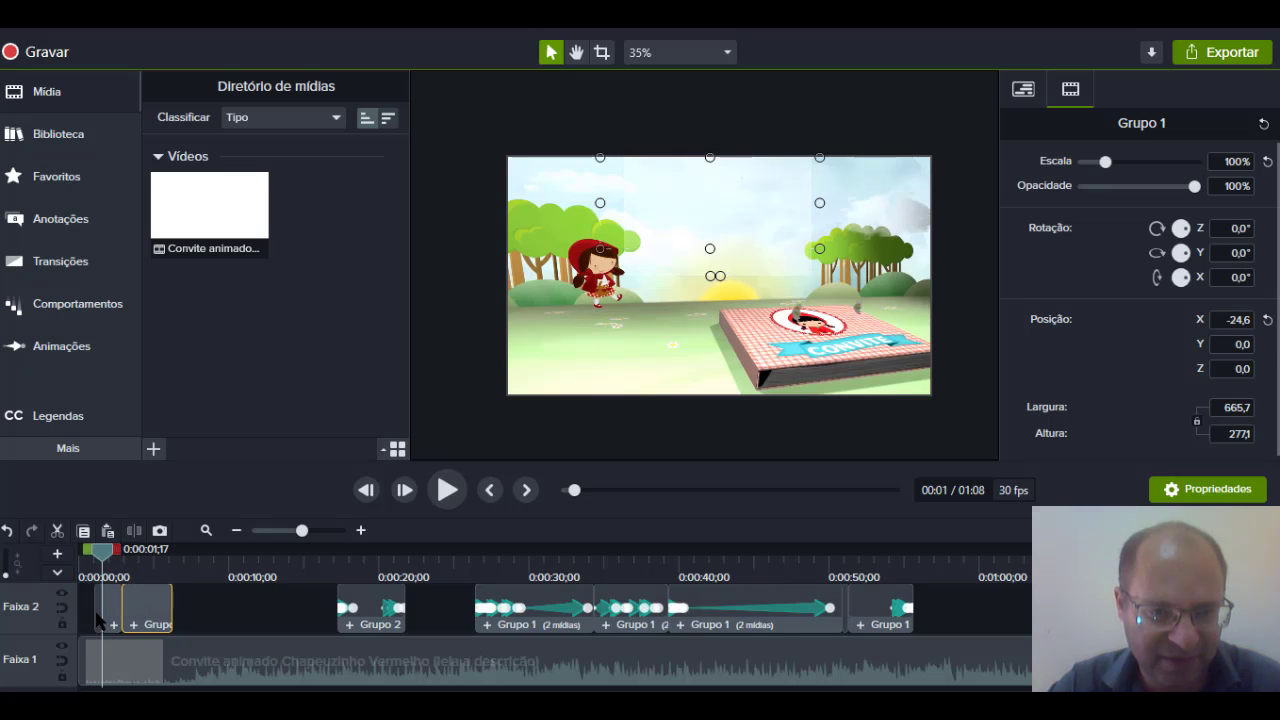
{"action": "left_click", "coordinate": [97, 620]}
{"action": "left_click", "coordinate": [155, 620]}
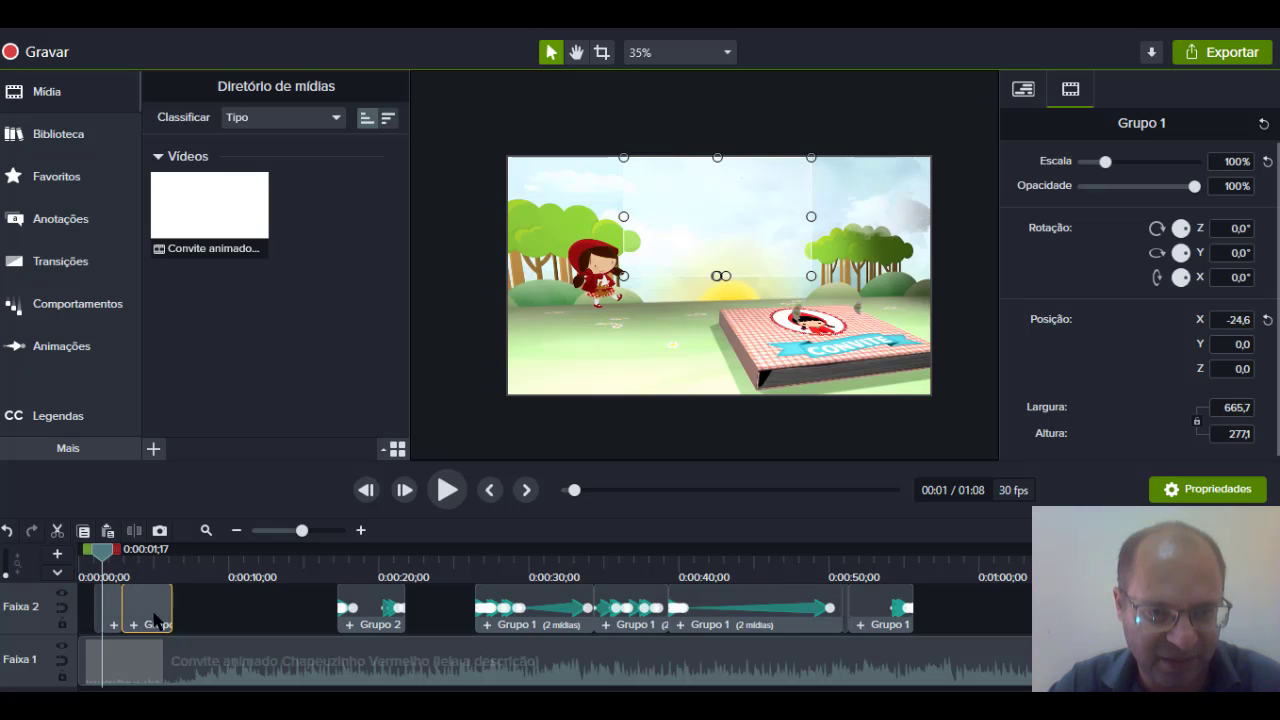
{"action": "left_click", "coordinate": [100, 617]}
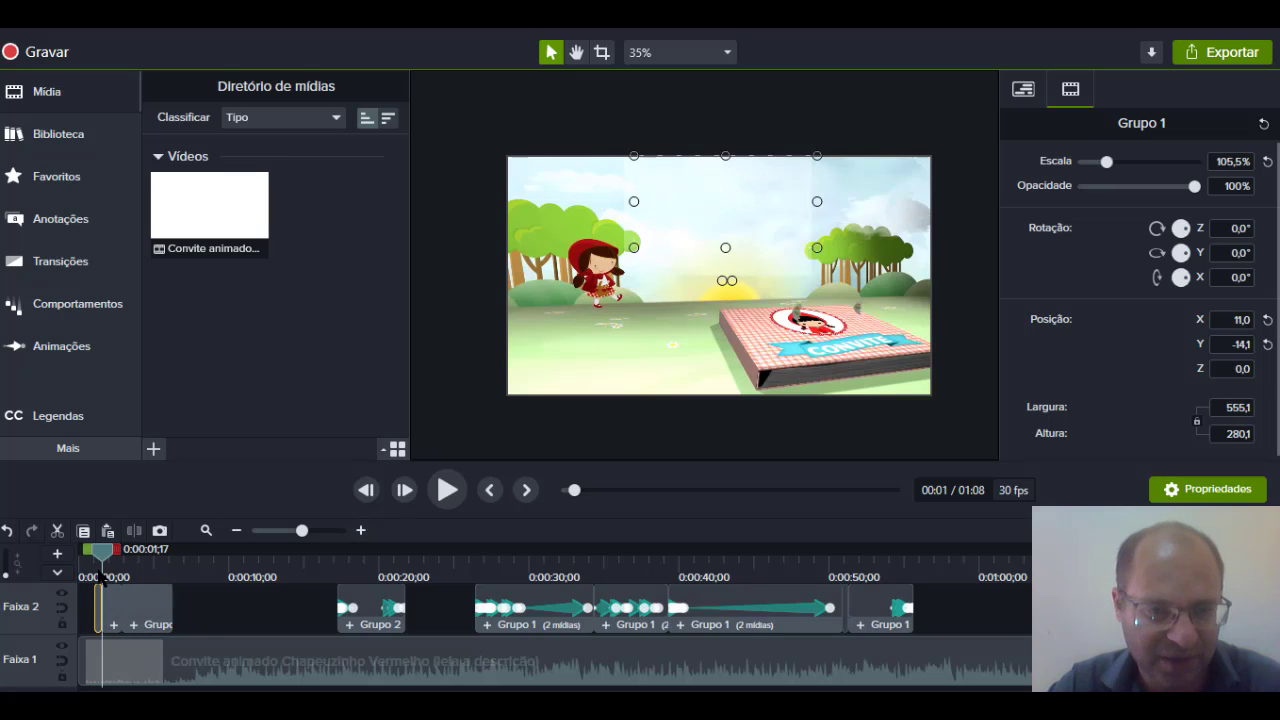
{"action": "mouse_move", "coordinate": [104, 560]}
{"action": "left_mouse_down"}
{"action": "mouse_move", "coordinate": [84, 558]}
{"action": "mouse_move", "coordinate": [97, 558]}
{"action": "left_mouse_up"}
{"action": "left_click", "coordinate": [207, 683]}
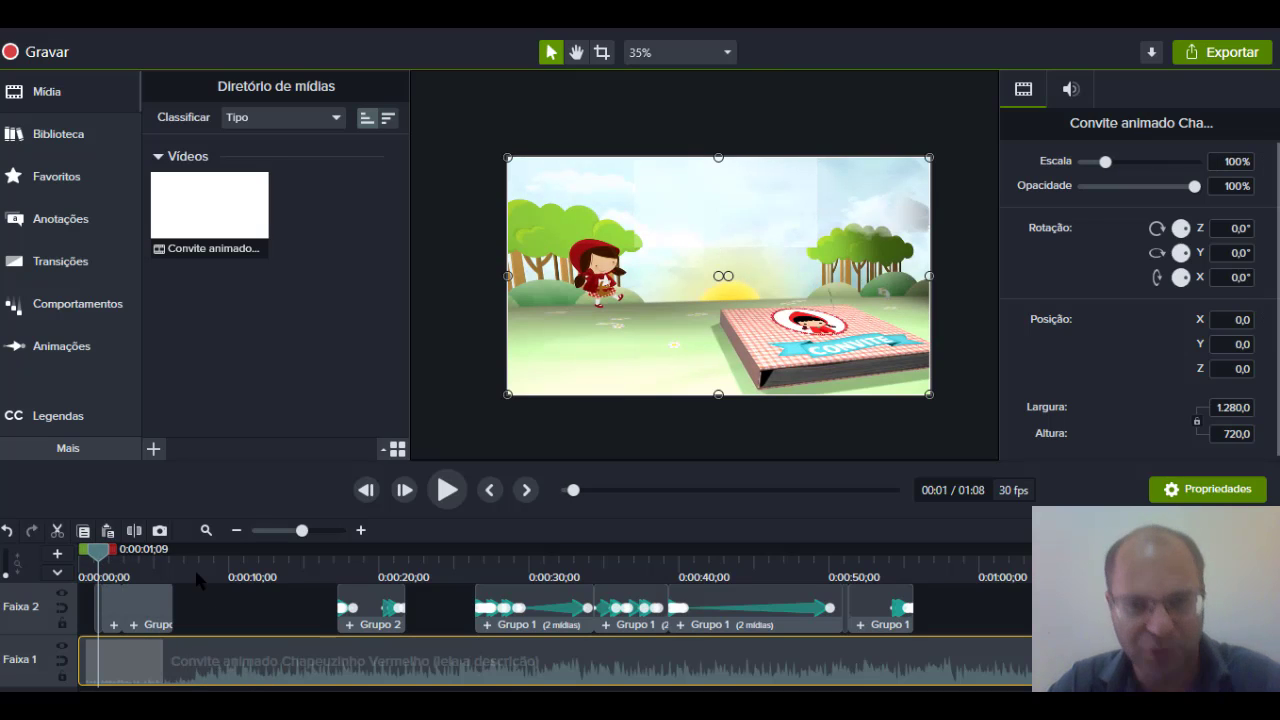
{"action": "left_click_drag", "start_coordinate": [101, 557], "coordinate": [94, 557]}
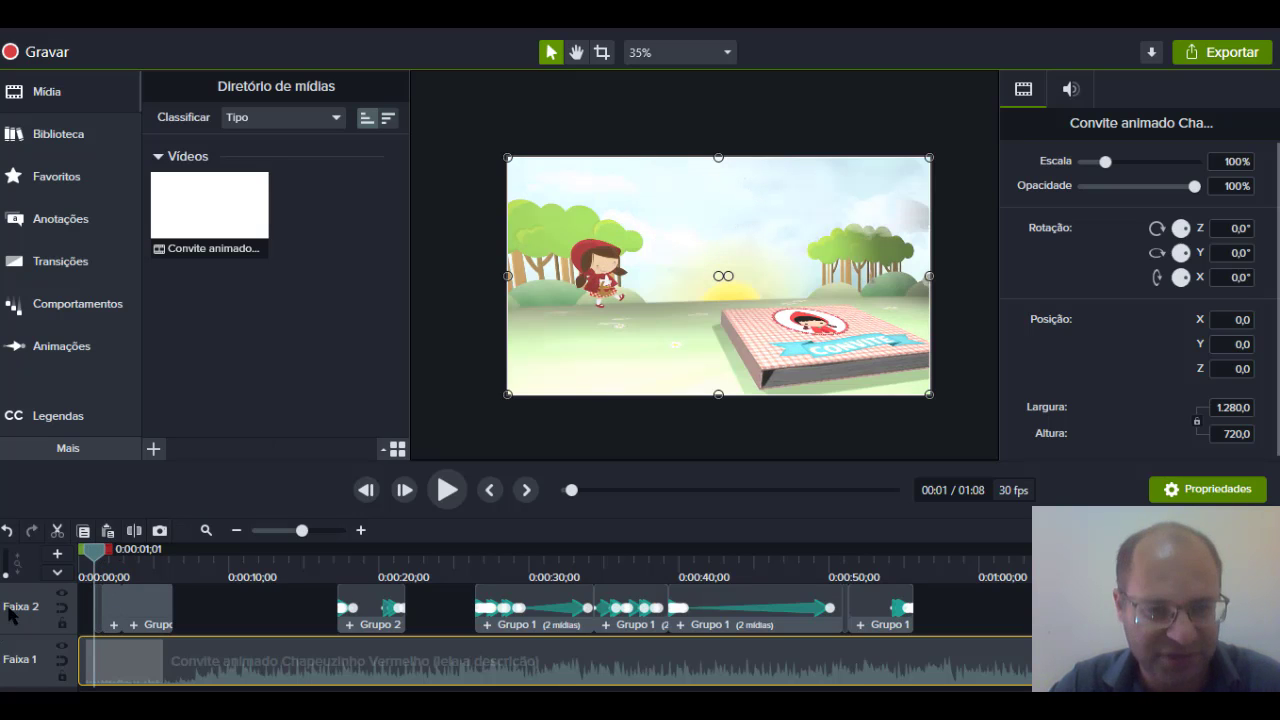
Review the timeline up to the Foto 1 scene and examine the "Comemorar meus 3 aninhos em sua companhia!" callout
{"action": "left_click_drag", "start_coordinate": [95, 557], "coordinate": [180, 568]}
{"action": "left_click", "coordinate": [252, 562]}
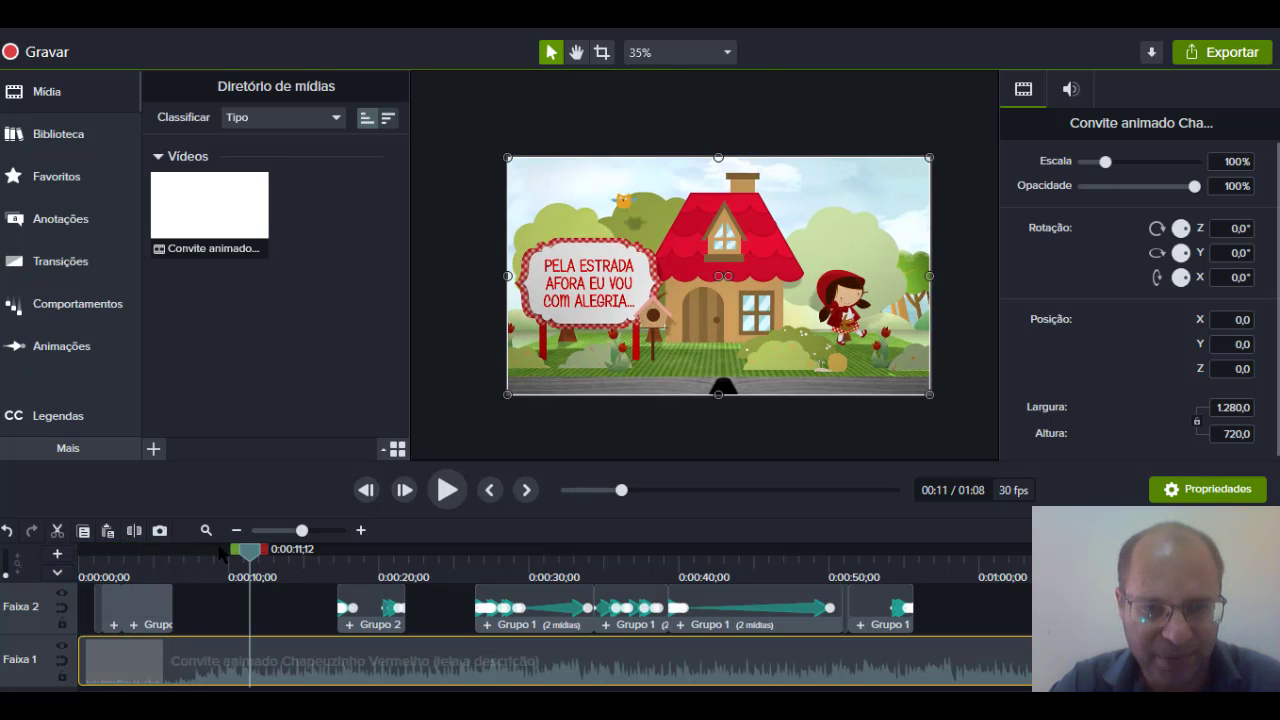
{"action": "left_click_drag", "start_coordinate": [277, 562], "coordinate": [330, 552]}
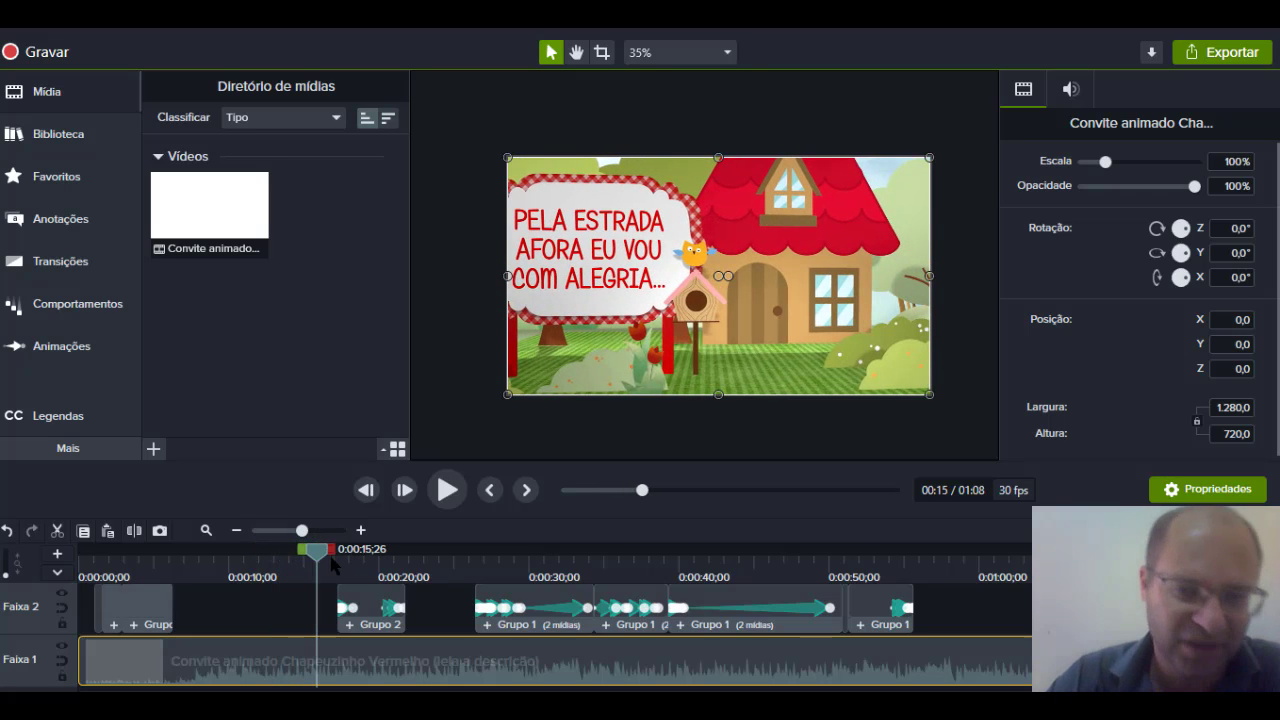
{"action": "left_click_drag", "start_coordinate": [316, 560], "coordinate": [347, 567]}
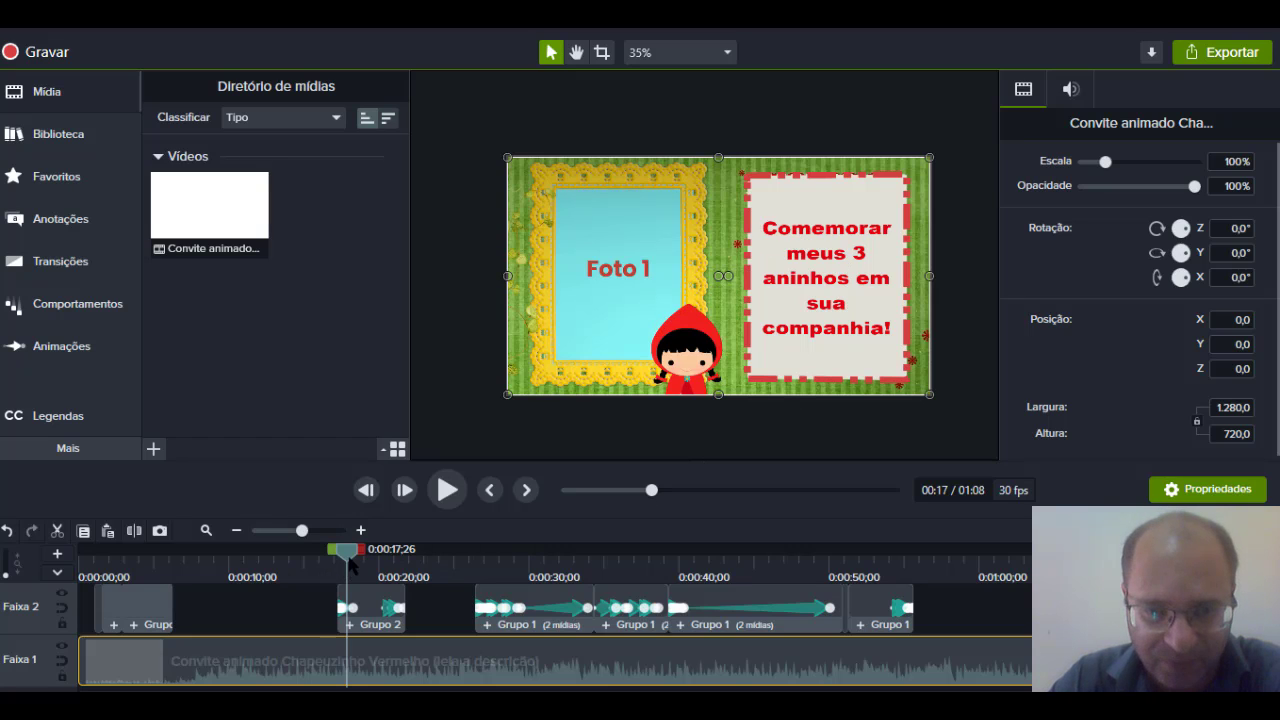
{"action": "left_click_drag", "start_coordinate": [347, 562], "coordinate": [367, 602]}
{"action": "left_click", "coordinate": [863, 223]}
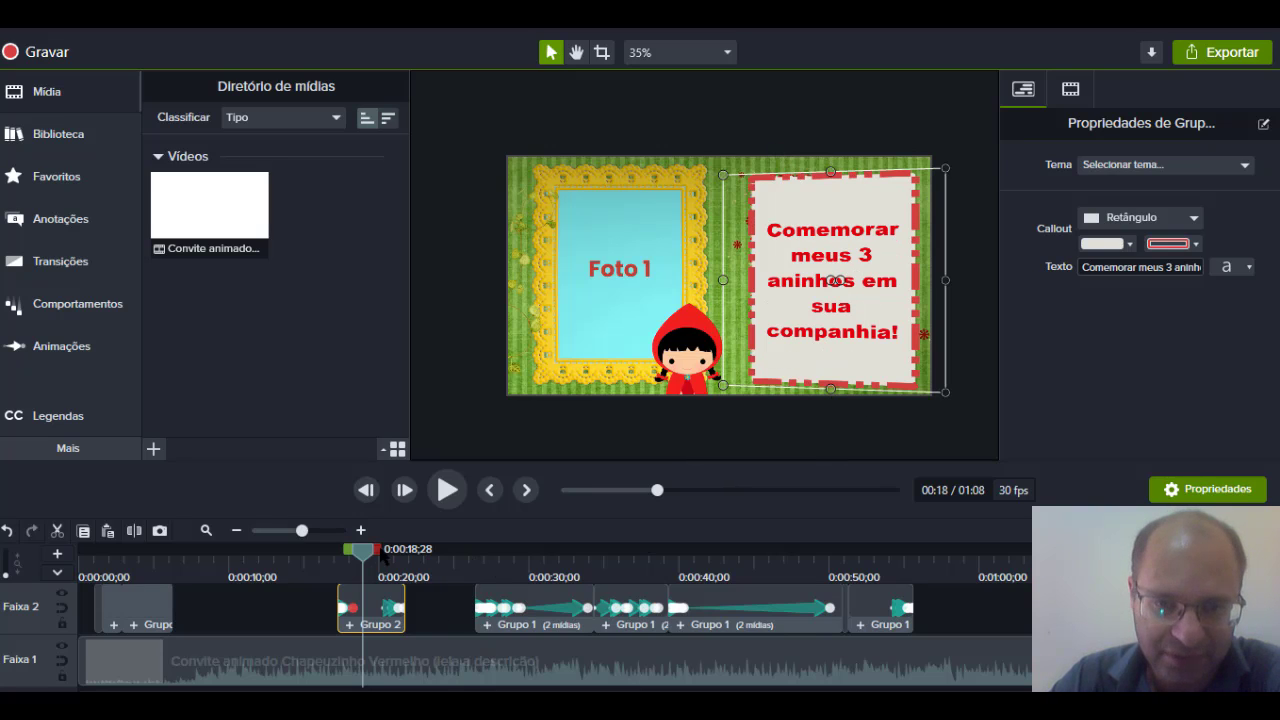
Preview how the "Dia 15/01/2023" callout follows the sign in the Foto 3 scene between about 27 and 29 seconds
{"action": "left_click_drag", "start_coordinate": [366, 552], "coordinate": [524, 556]}
{"action": "key", "text": "space"}
{"action": "key", "text": "space"}
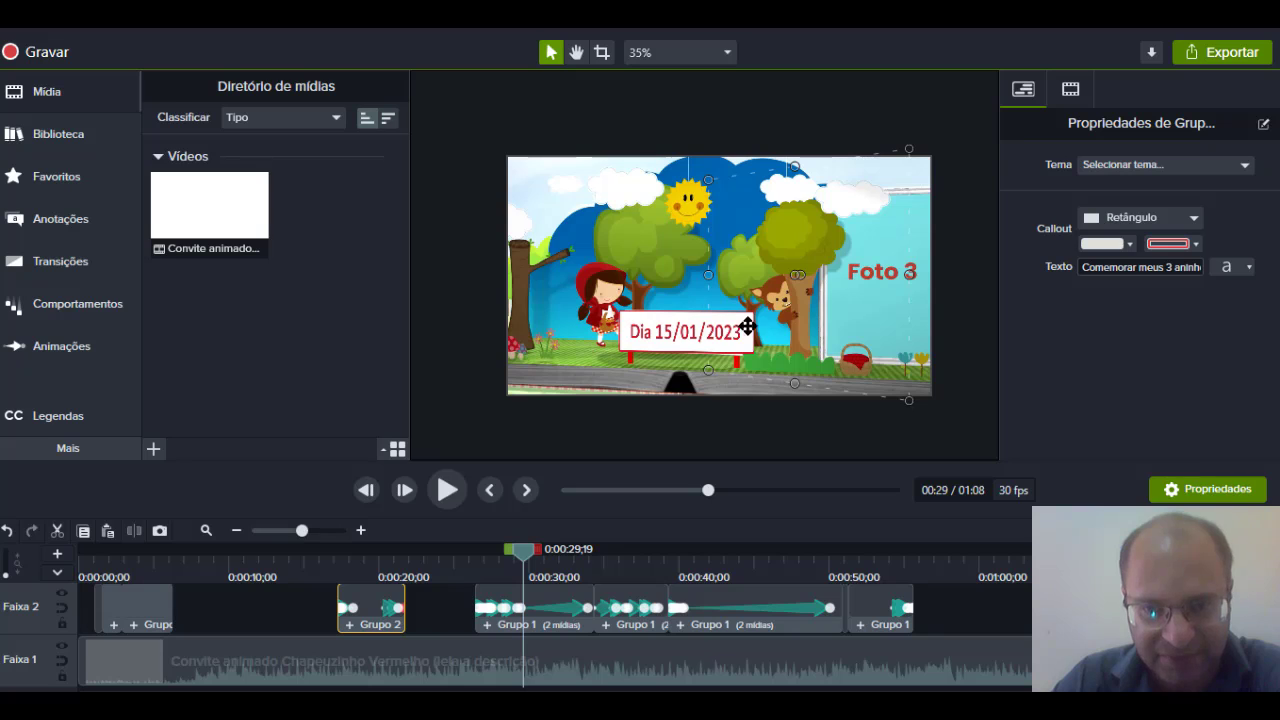
{"action": "mouse_move", "coordinate": [525, 565]}
{"action": "left_mouse_down"}
{"action": "mouse_move", "coordinate": [472, 563]}
{"action": "mouse_move", "coordinate": [510, 563]}
{"action": "left_mouse_up"}
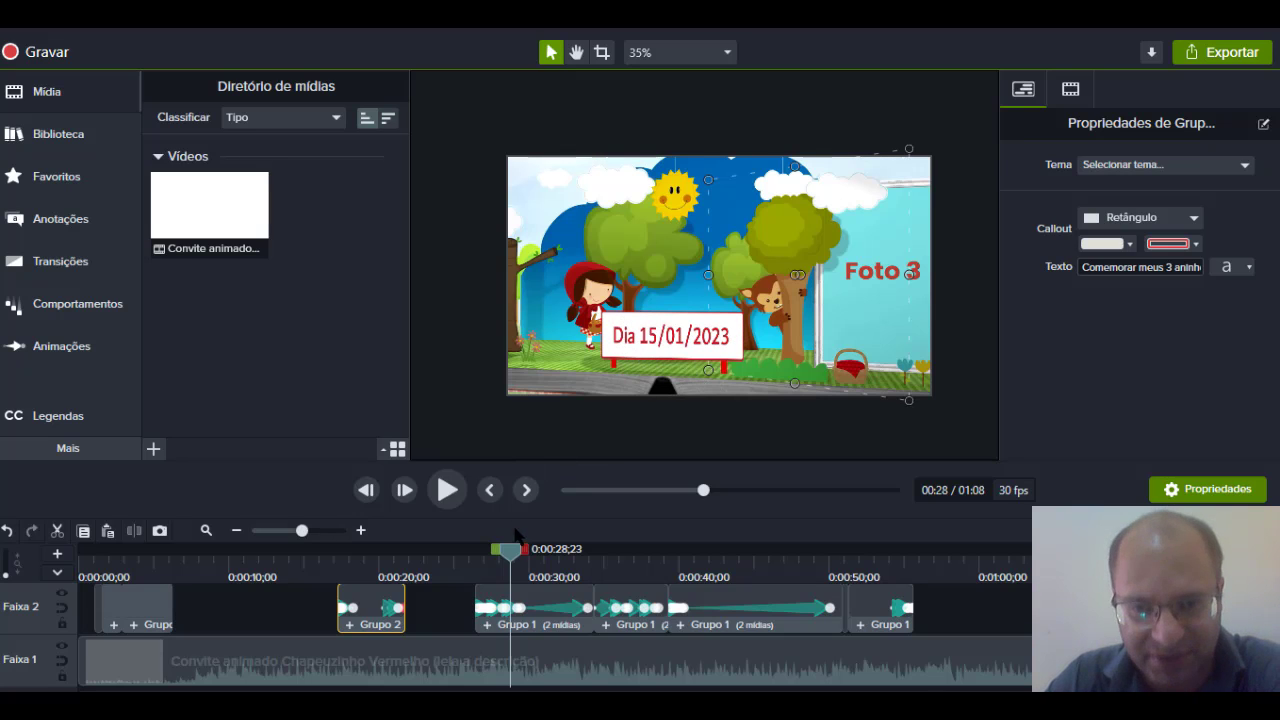
{"action": "mouse_move", "coordinate": [512, 560]}
{"action": "left_mouse_down"}
{"action": "mouse_move", "coordinate": [474, 565]}
{"action": "mouse_move", "coordinate": [493, 568]}
{"action": "left_mouse_up"}
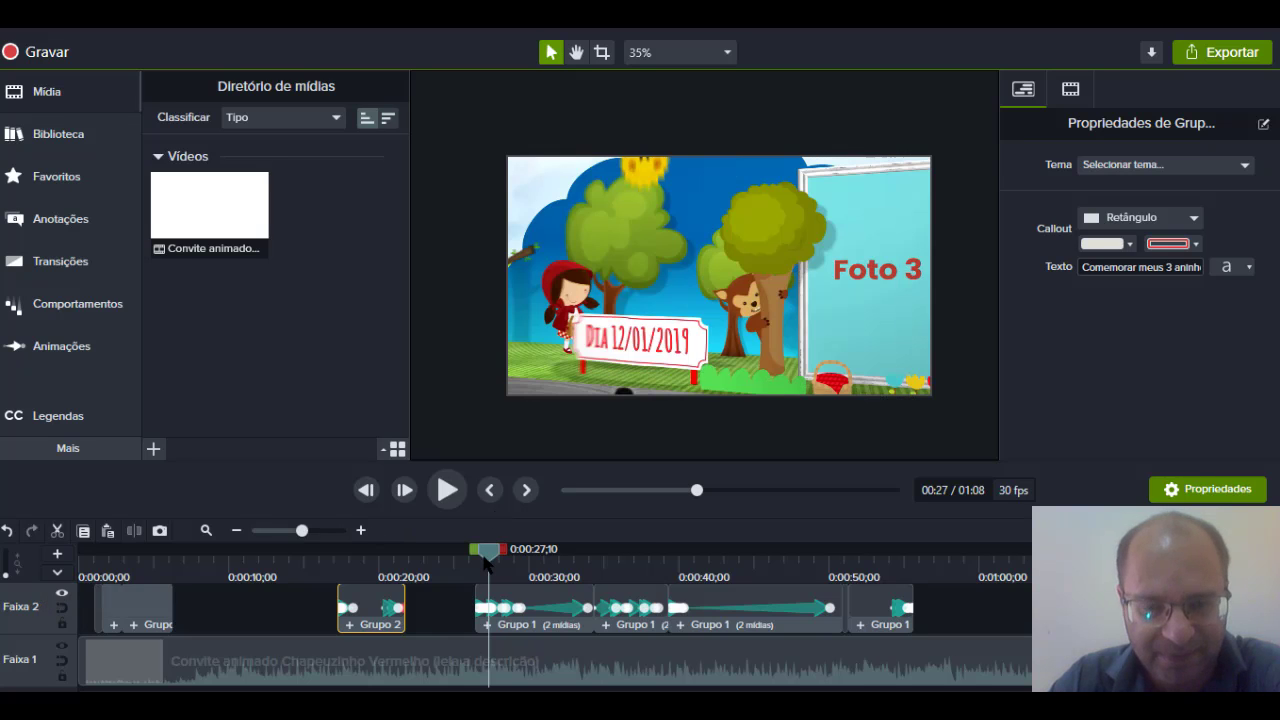
Hide Faixa 2 and examine the original date sign's entrance and the preceding Foto 2 scene between 25 and 27 seconds
{"action": "mouse_move", "coordinate": [487, 558]}
{"action": "left_mouse_down"}
{"action": "mouse_move", "coordinate": [470, 562]}
{"action": "mouse_move", "coordinate": [484, 563]}
{"action": "left_mouse_up"}
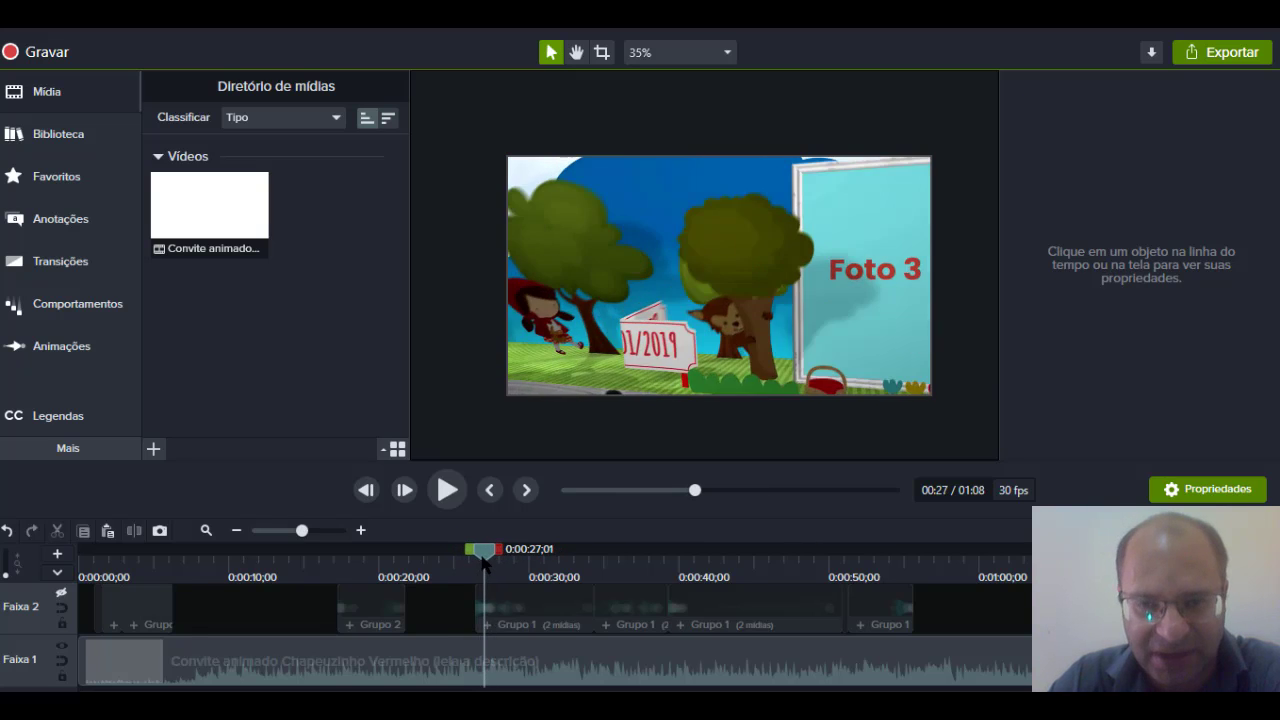
{"action": "left_click", "coordinate": [466, 571]}
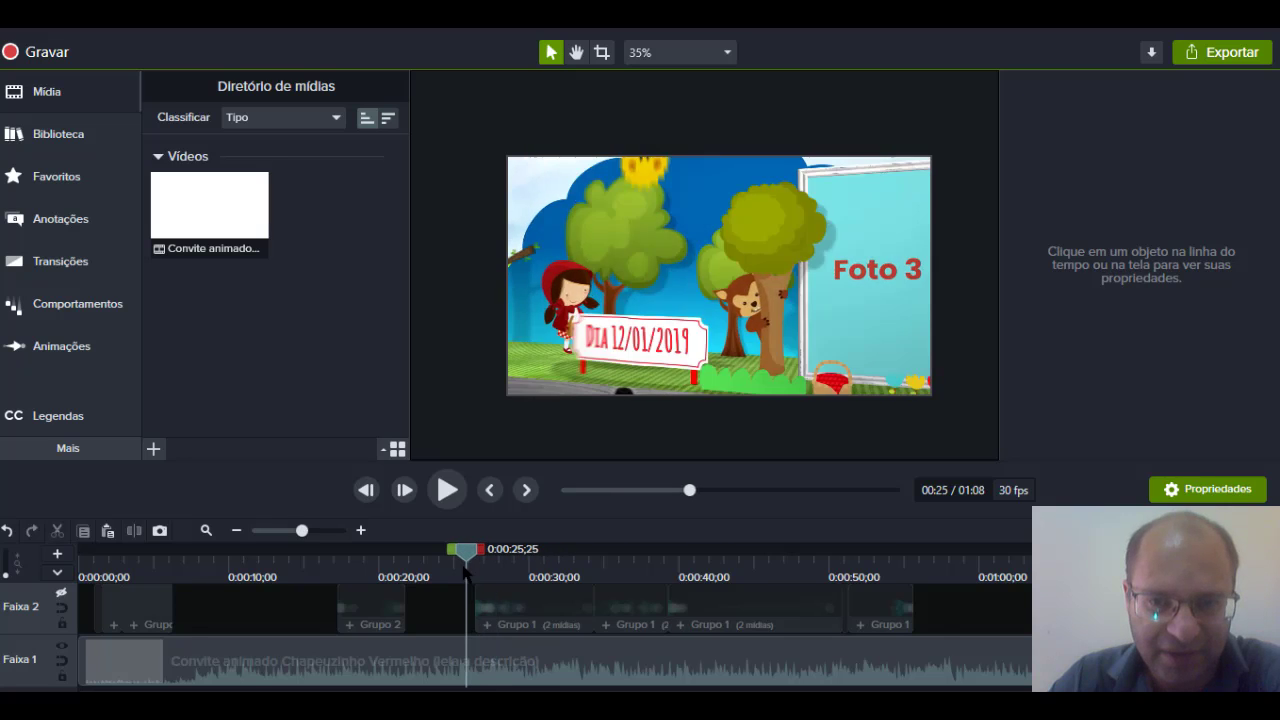
{"action": "mouse_move", "coordinate": [468, 569]}
{"action": "left_mouse_down"}
{"action": "mouse_move", "coordinate": [494, 566]}
{"action": "mouse_move", "coordinate": [454, 570]}
{"action": "mouse_move", "coordinate": [503, 563]}
{"action": "mouse_move", "coordinate": [455, 566]}
{"action": "left_mouse_up"}
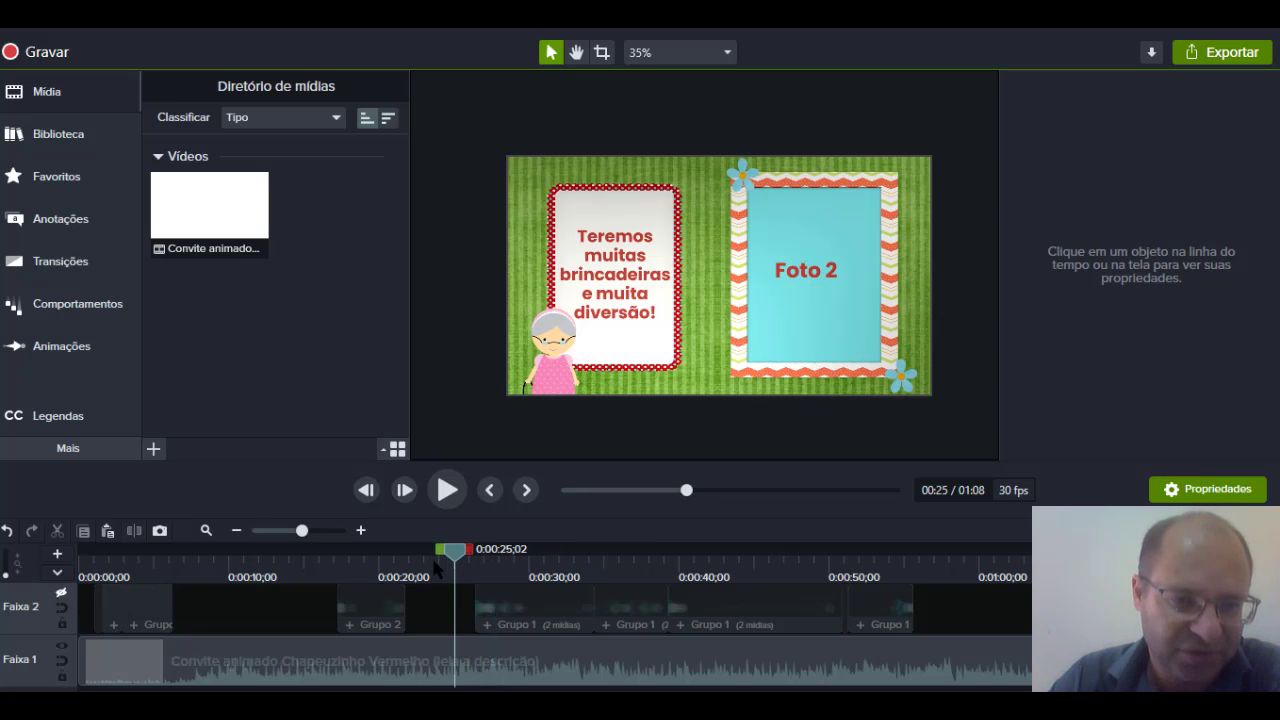
Show Faixa 2 again and extend the last animation of the "Dia 15/01/2023" group to its clip's end at about 34 seconds
{"action": "left_click_drag", "start_coordinate": [455, 558], "coordinate": [594, 567]}
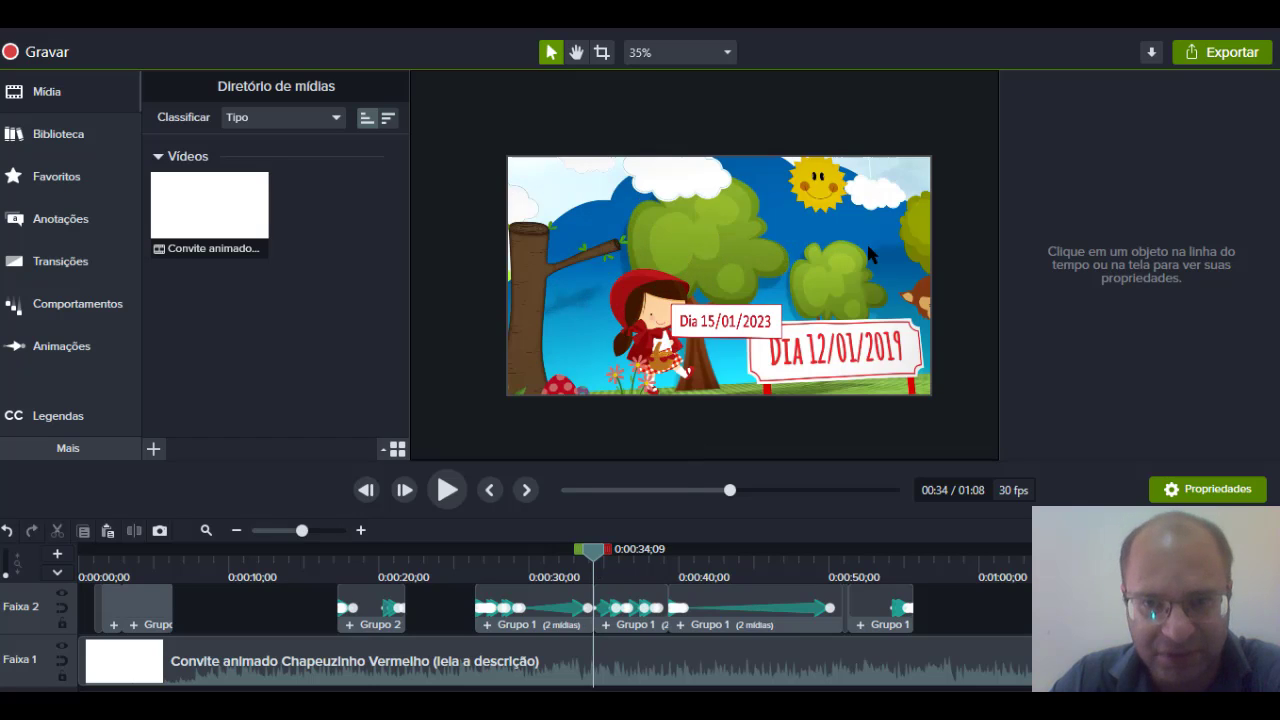
{"action": "left_click", "coordinate": [749, 321]}
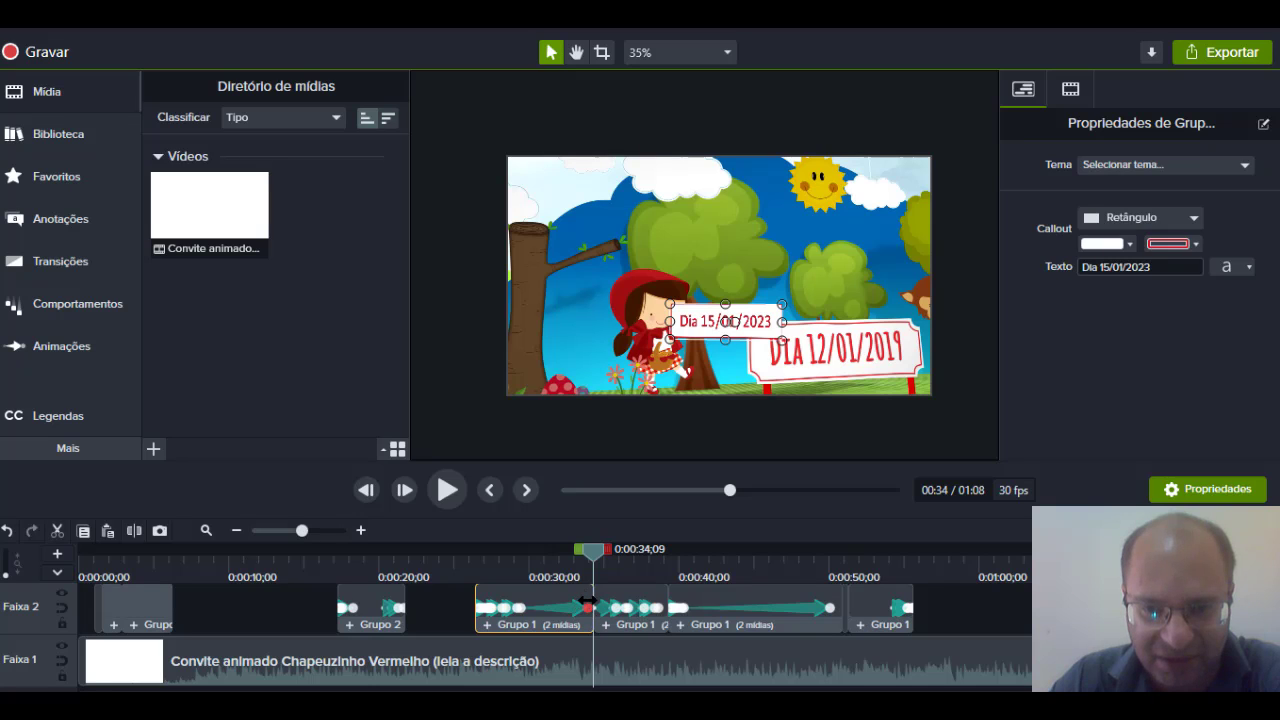
{"action": "left_click_drag", "start_coordinate": [588, 603], "coordinate": [610, 603]}
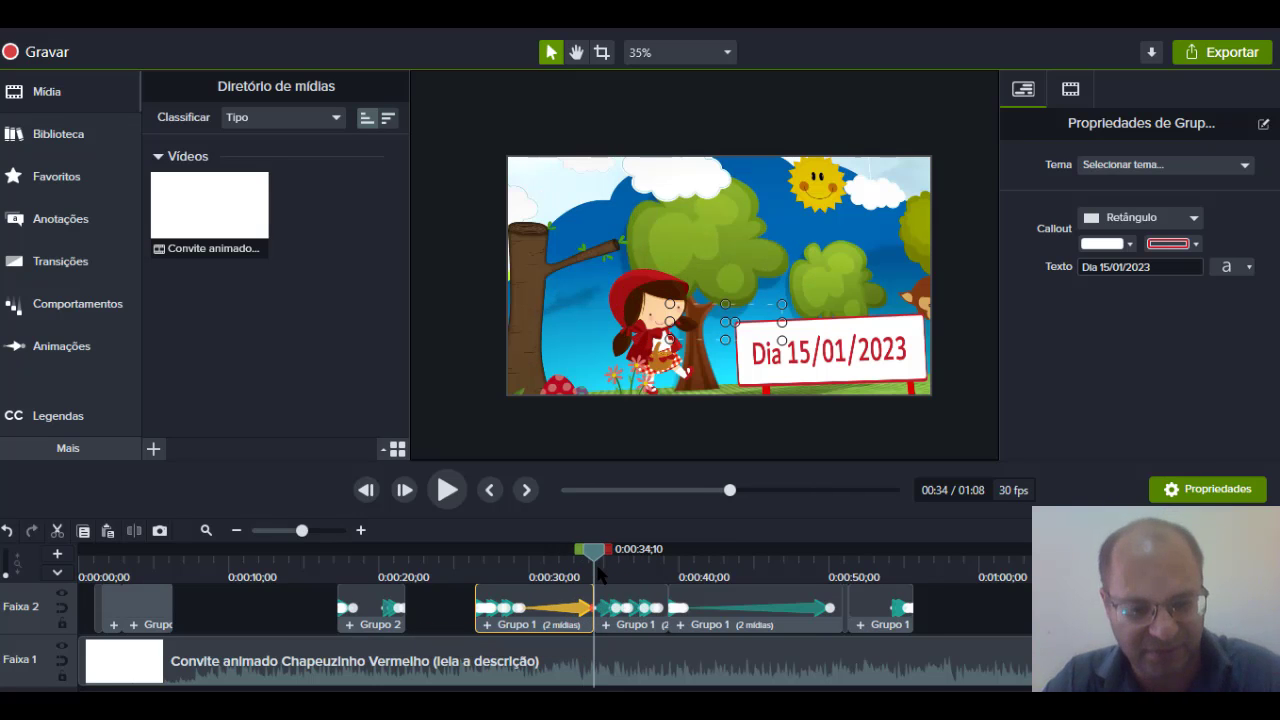
Try to move, enlarge and tilt the "Dia 15/01/2023" callout to cover the close-up original date sign at 0:00:34;09
{"action": "left_click", "coordinate": [602, 556]}
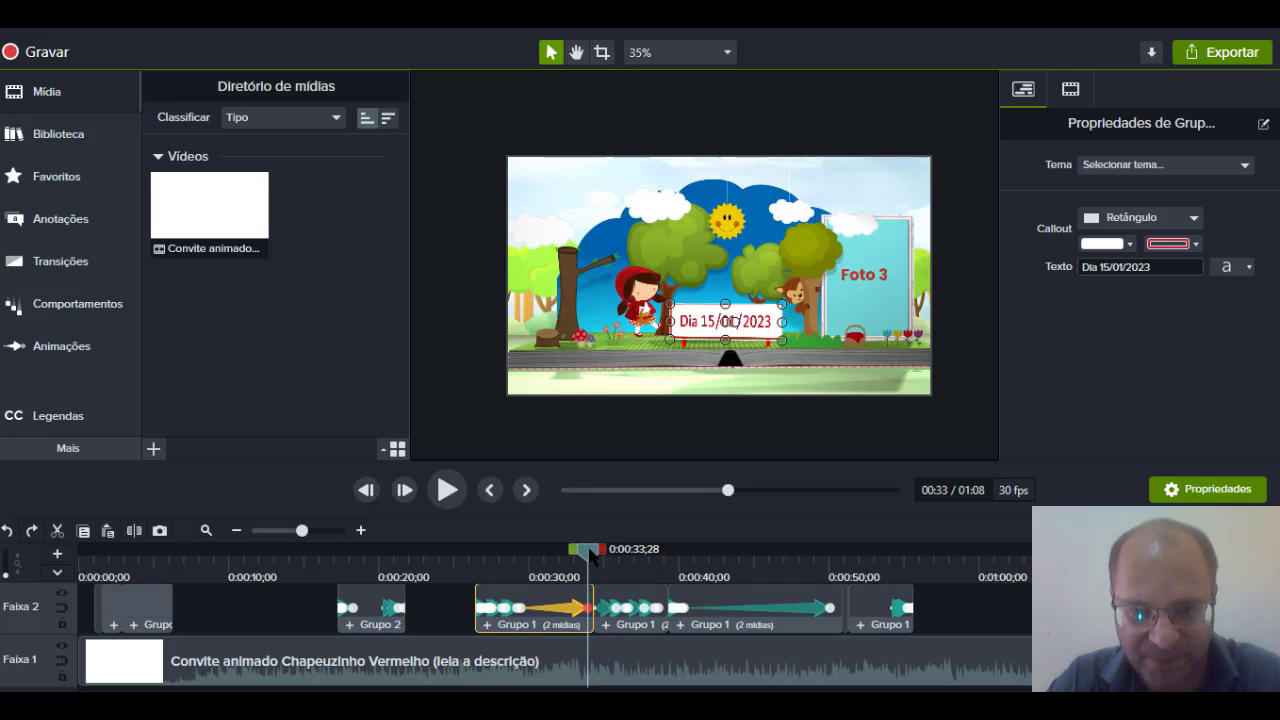
{"action": "left_click_drag", "start_coordinate": [592, 556], "coordinate": [597, 583]}
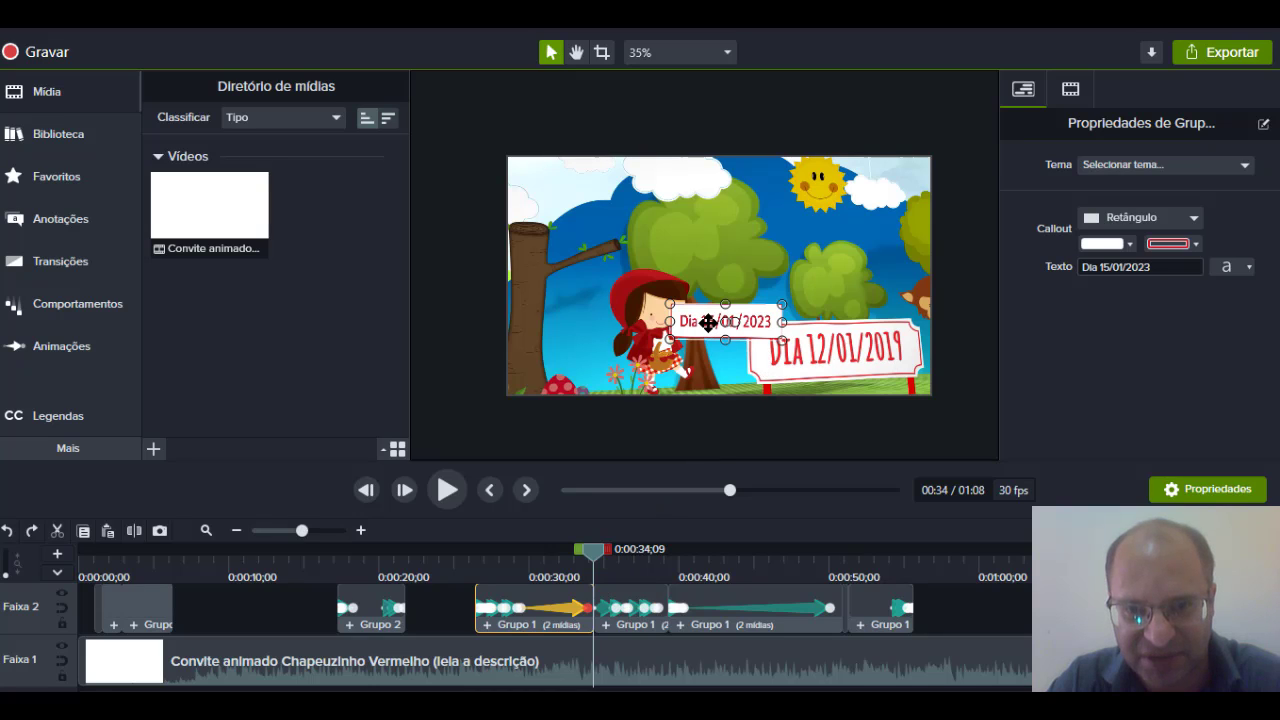
{"action": "left_click_drag", "start_coordinate": [740, 328], "coordinate": [843, 352]}
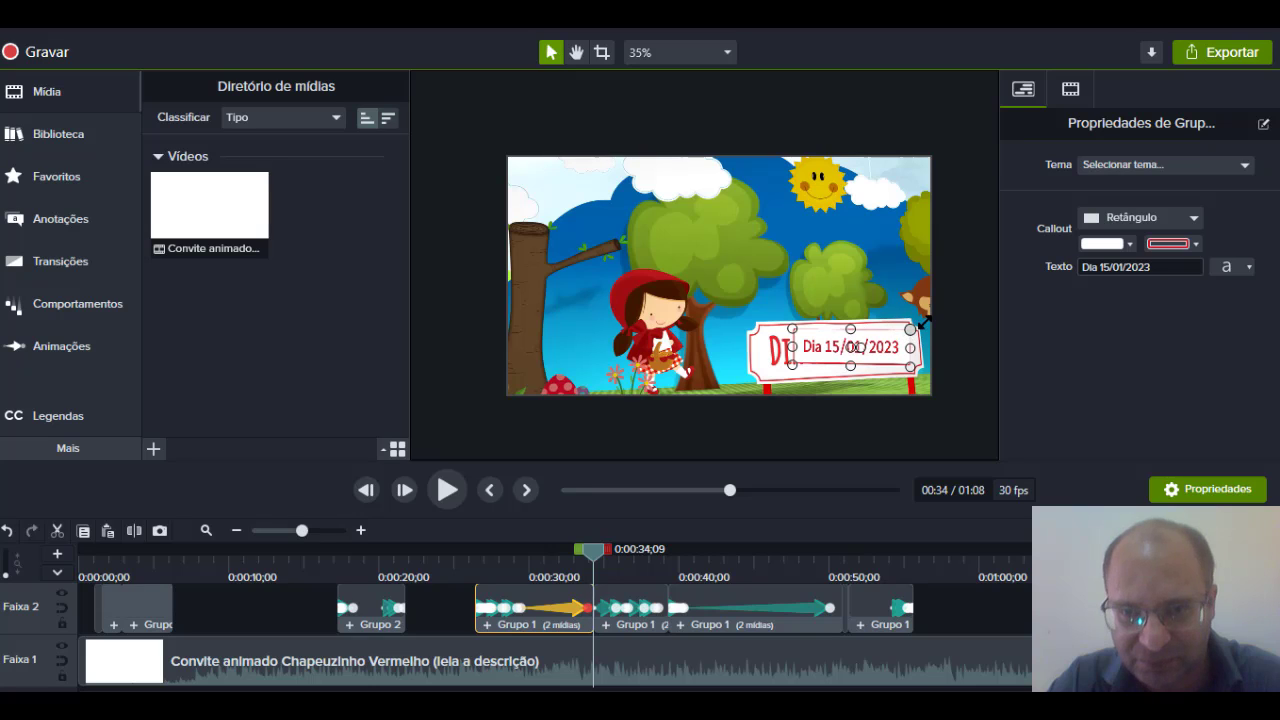
{"action": "left_click_drag", "start_coordinate": [912, 328], "coordinate": [944, 319]}
{"action": "left_click_drag", "start_coordinate": [842, 342], "coordinate": [786, 365]}
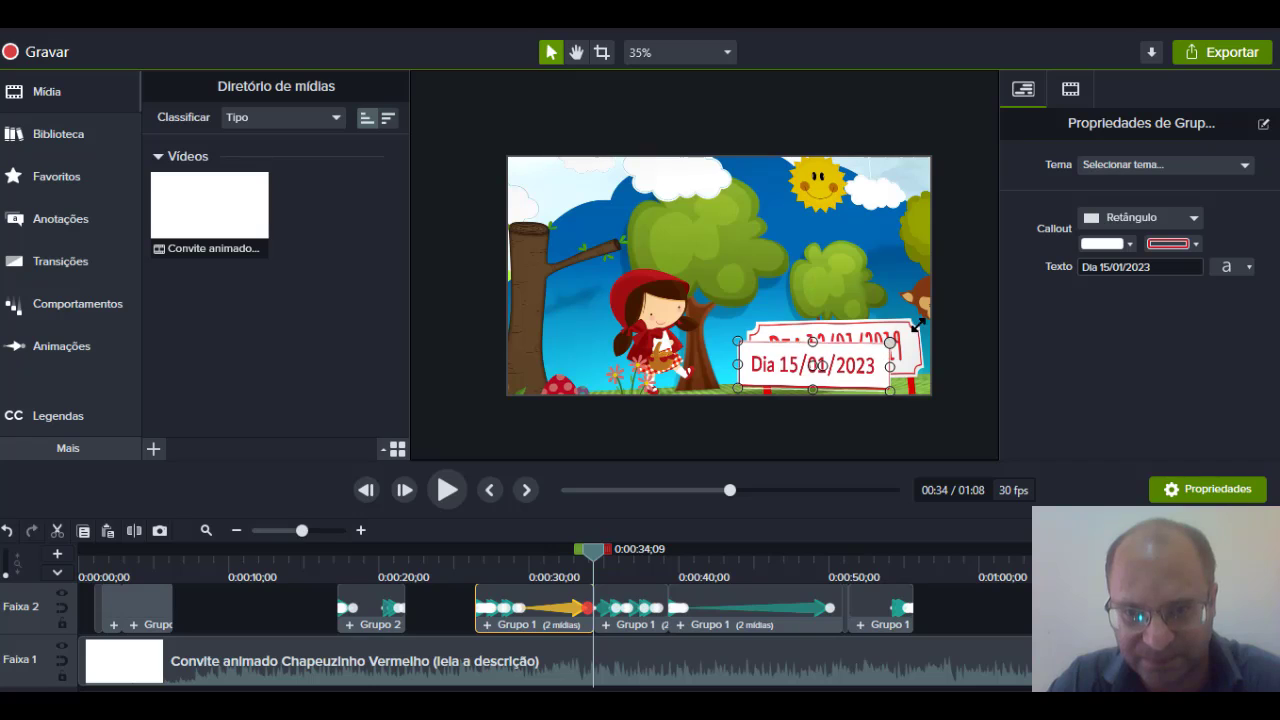
{"action": "left_click_drag", "start_coordinate": [887, 342], "coordinate": [832, 381]}
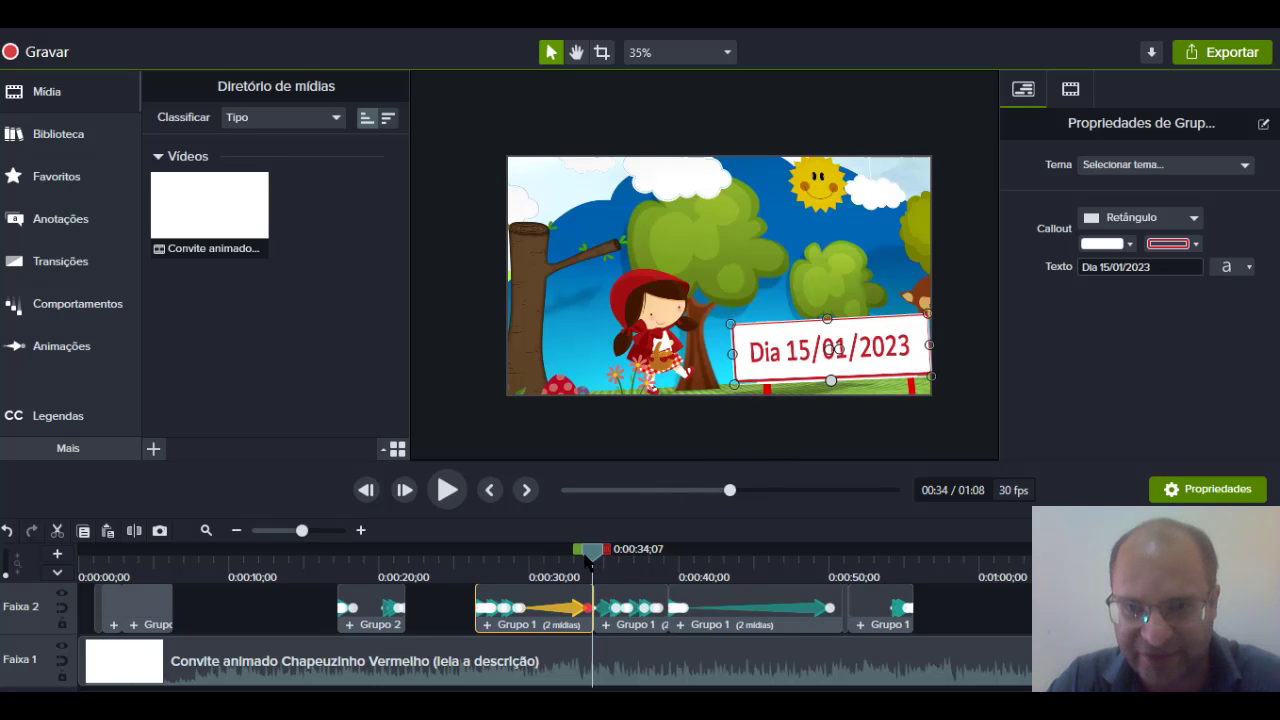
Move and shrink the "Dia 15/01/2023" callout to cover the small date sign in the Foto 3 scene at 0:00:34;00
{"action": "mouse_move", "coordinate": [595, 566]}
{"action": "left_mouse_down"}
{"action": "mouse_move", "coordinate": [531, 564]}
{"action": "mouse_move", "coordinate": [598, 574]}
{"action": "mouse_move", "coordinate": [560, 556]}
{"action": "mouse_move", "coordinate": [587, 556]}
{"action": "mouse_move", "coordinate": [530, 564]}
{"action": "mouse_move", "coordinate": [510, 585]}
{"action": "mouse_move", "coordinate": [588, 567]}
{"action": "left_mouse_up"}
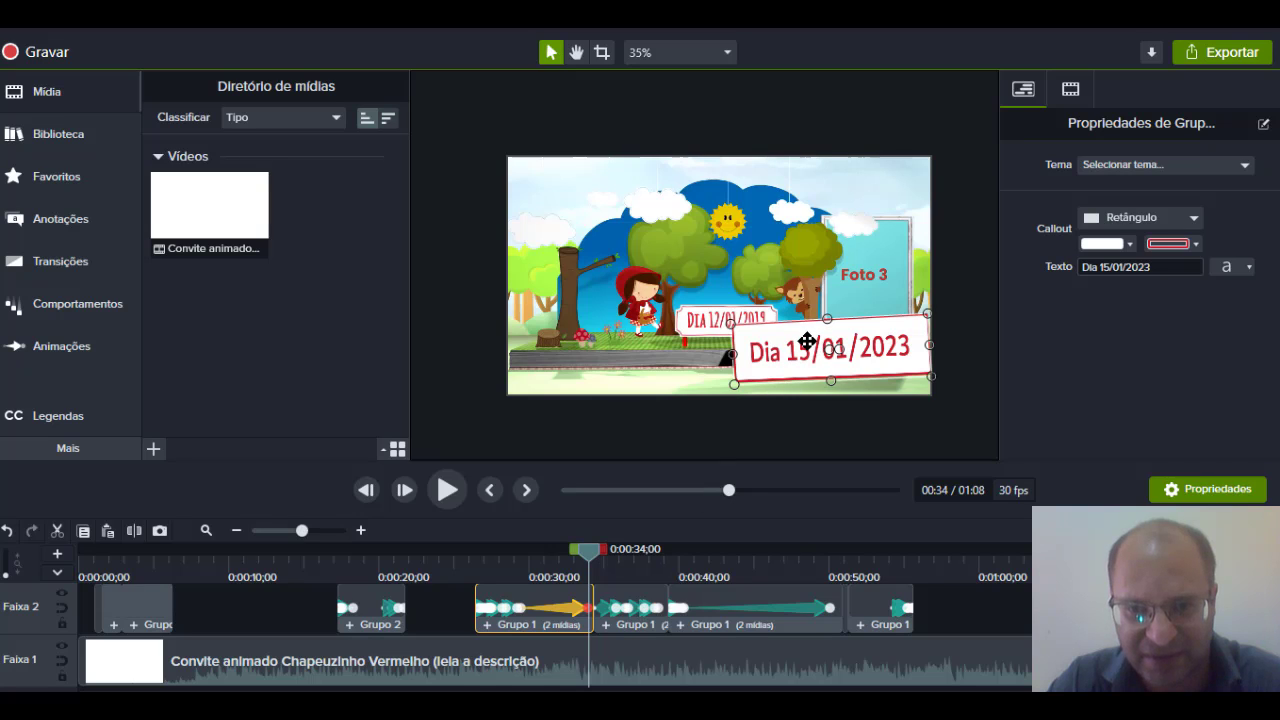
{"action": "left_click_drag", "start_coordinate": [806, 342], "coordinate": [733, 316]}
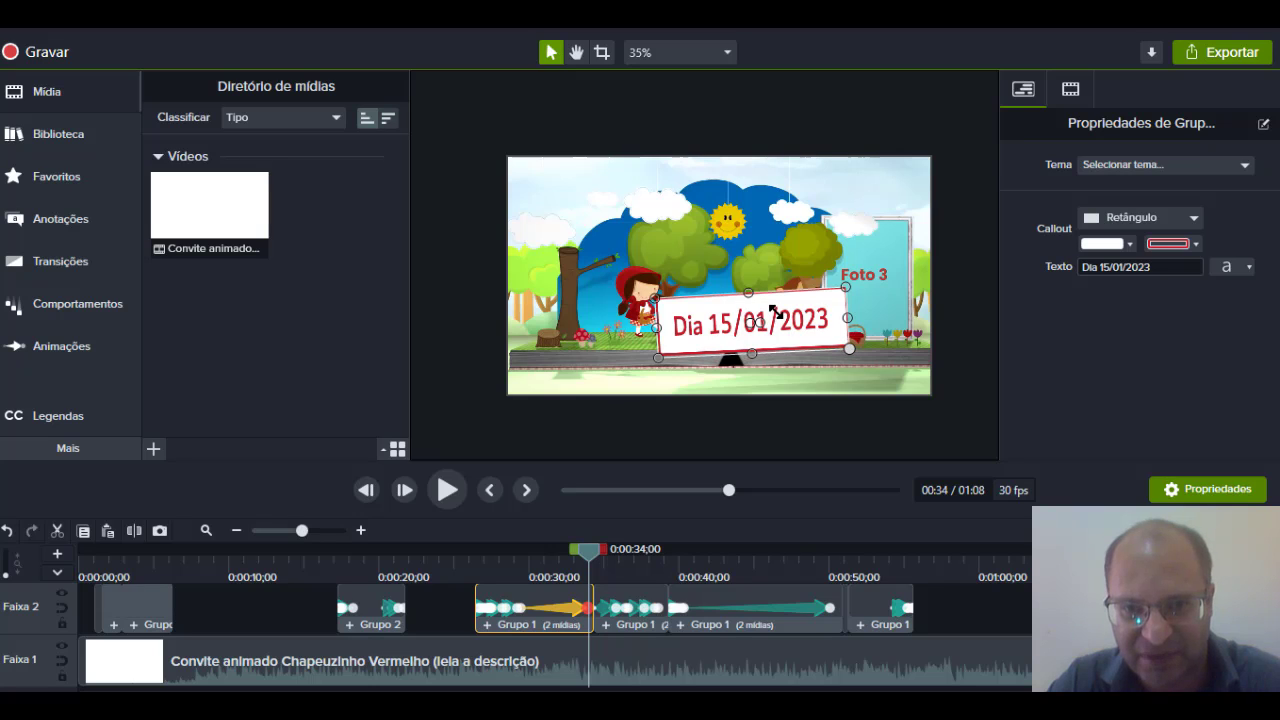
{"action": "left_click_drag", "start_coordinate": [848, 348], "coordinate": [748, 322]}
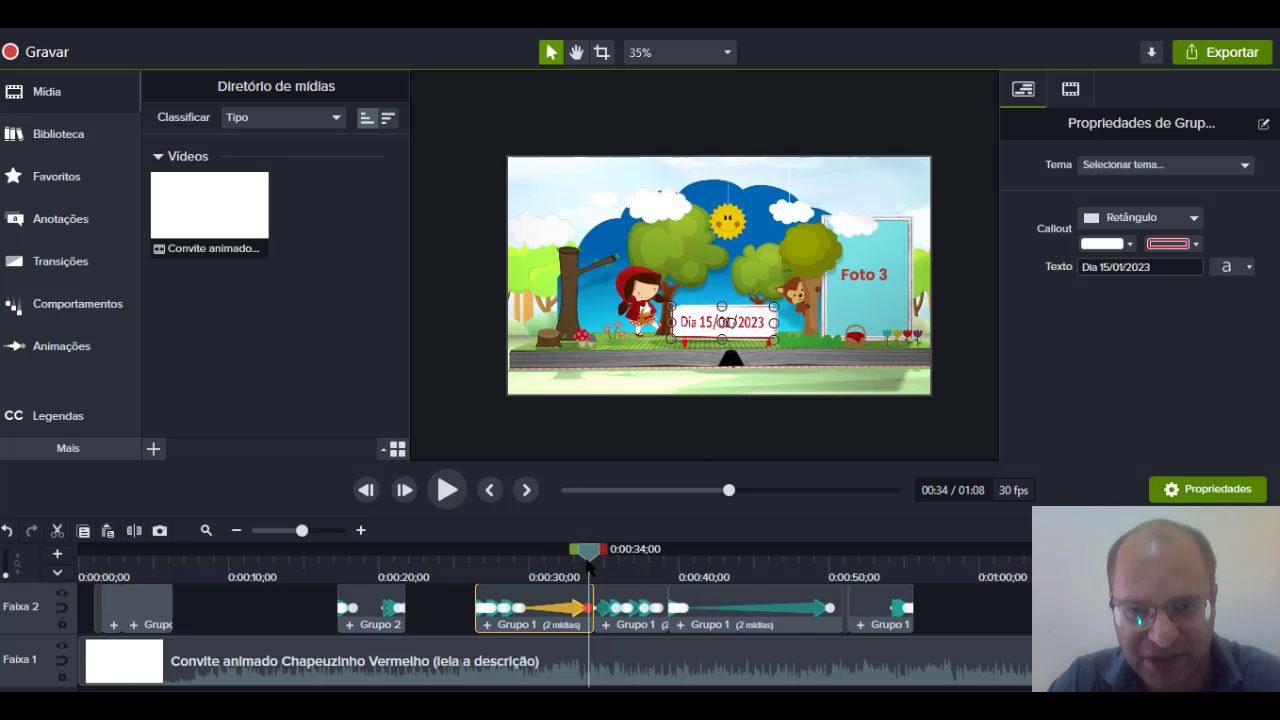
Split the "Dia 15/01/2023" group at 0:00:34;08 and delete the short leftover piece before the next group
{"action": "mouse_move", "coordinate": [588, 566]}
{"action": "left_mouse_down"}
{"action": "mouse_move", "coordinate": [582, 580]}
{"action": "mouse_move", "coordinate": [592, 574]}
{"action": "left_mouse_up"}
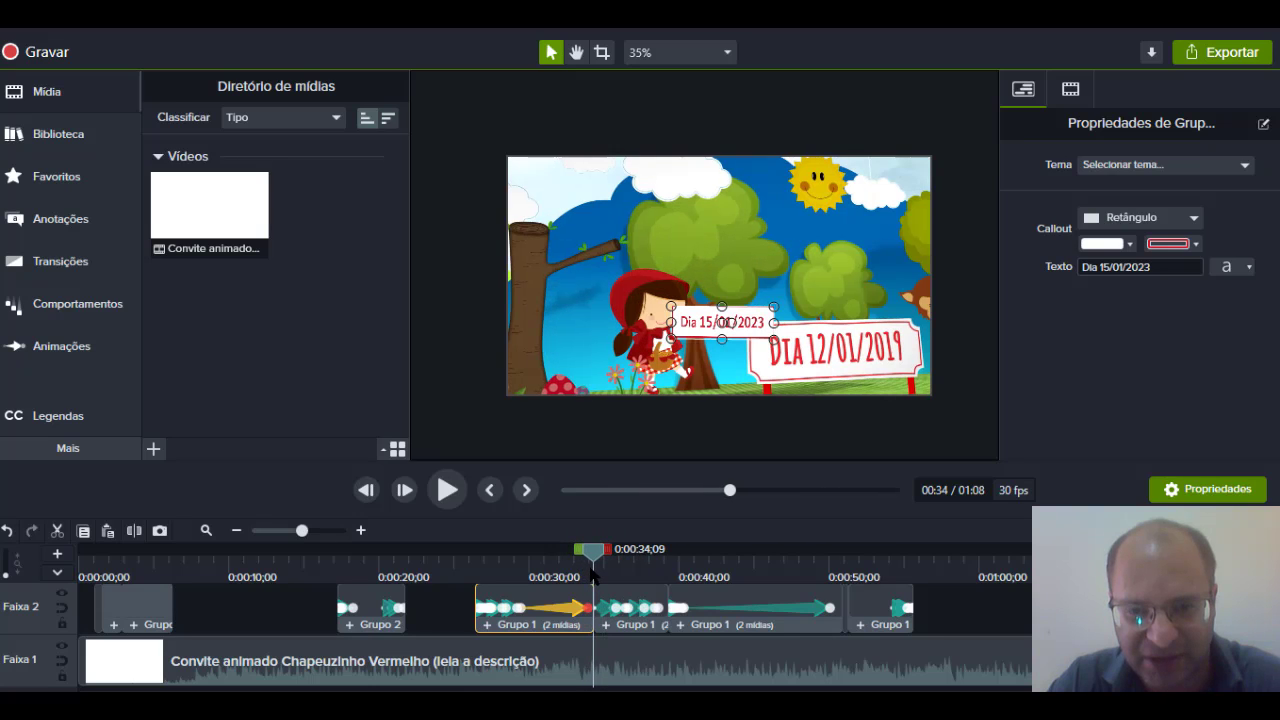
{"action": "left_click", "coordinate": [330, 531]}
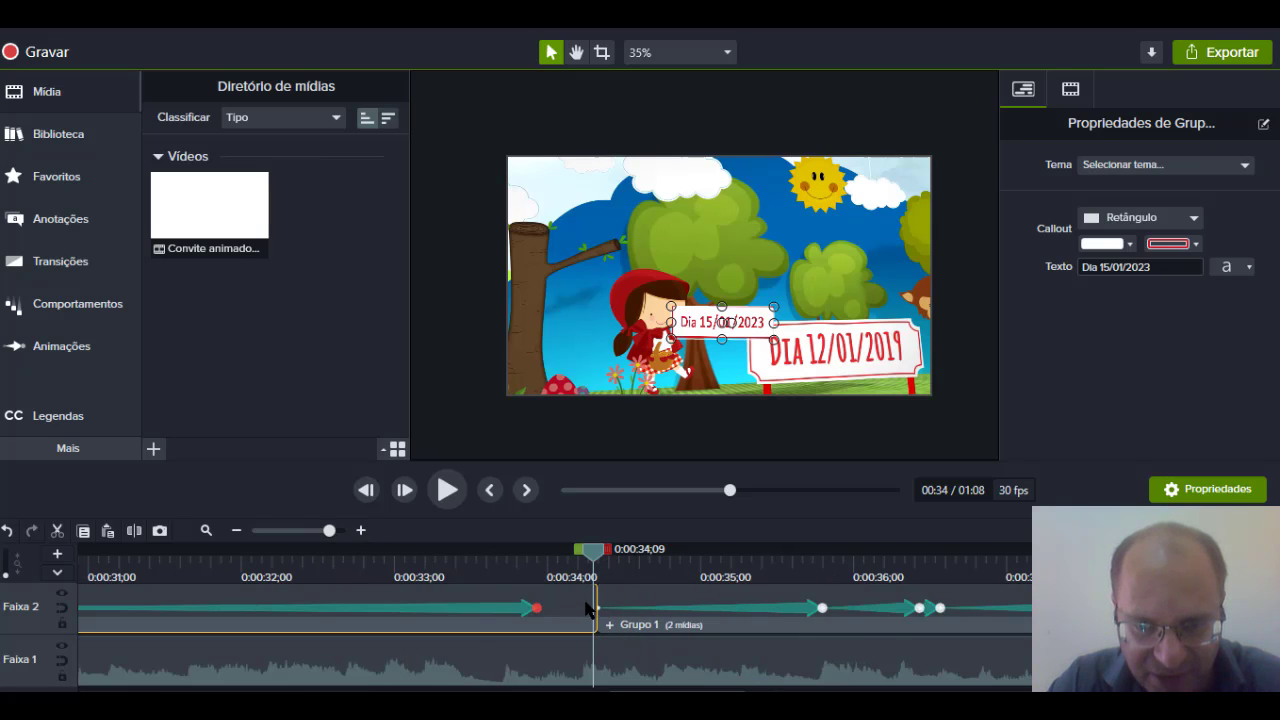
{"action": "left_click_drag", "start_coordinate": [598, 560], "coordinate": [594, 566]}
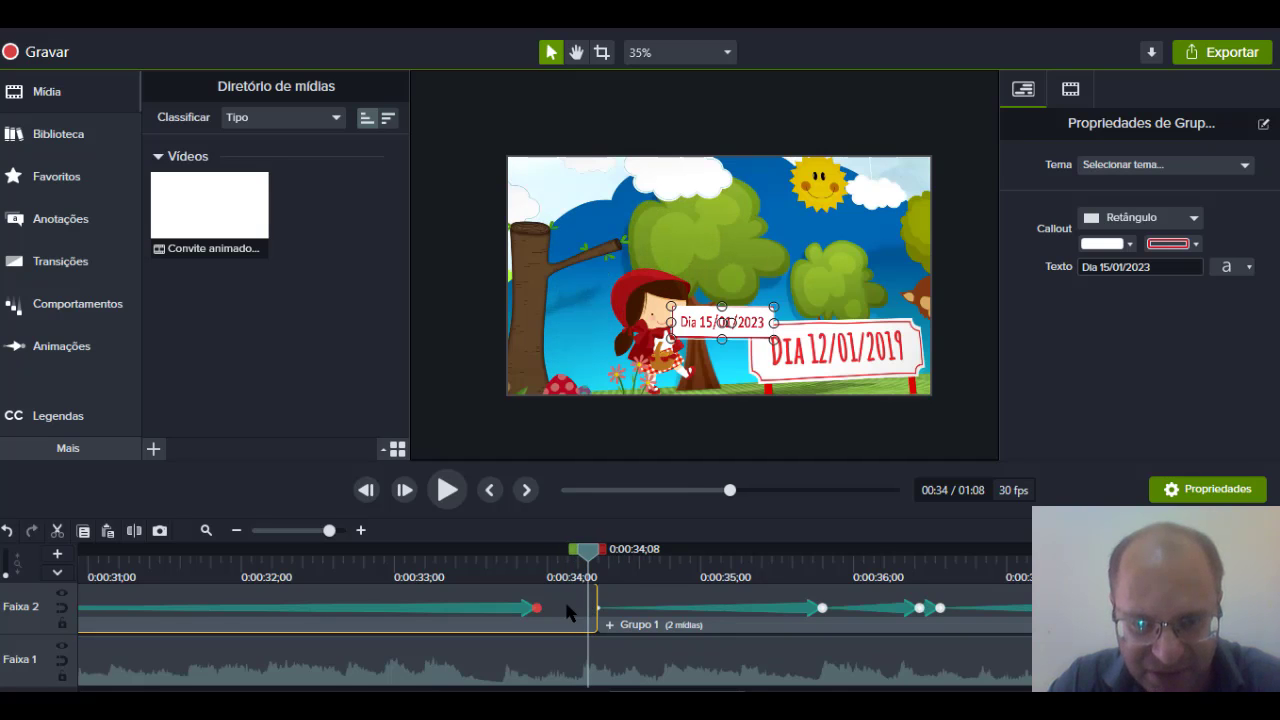
{"action": "left_click", "coordinate": [594, 607]}
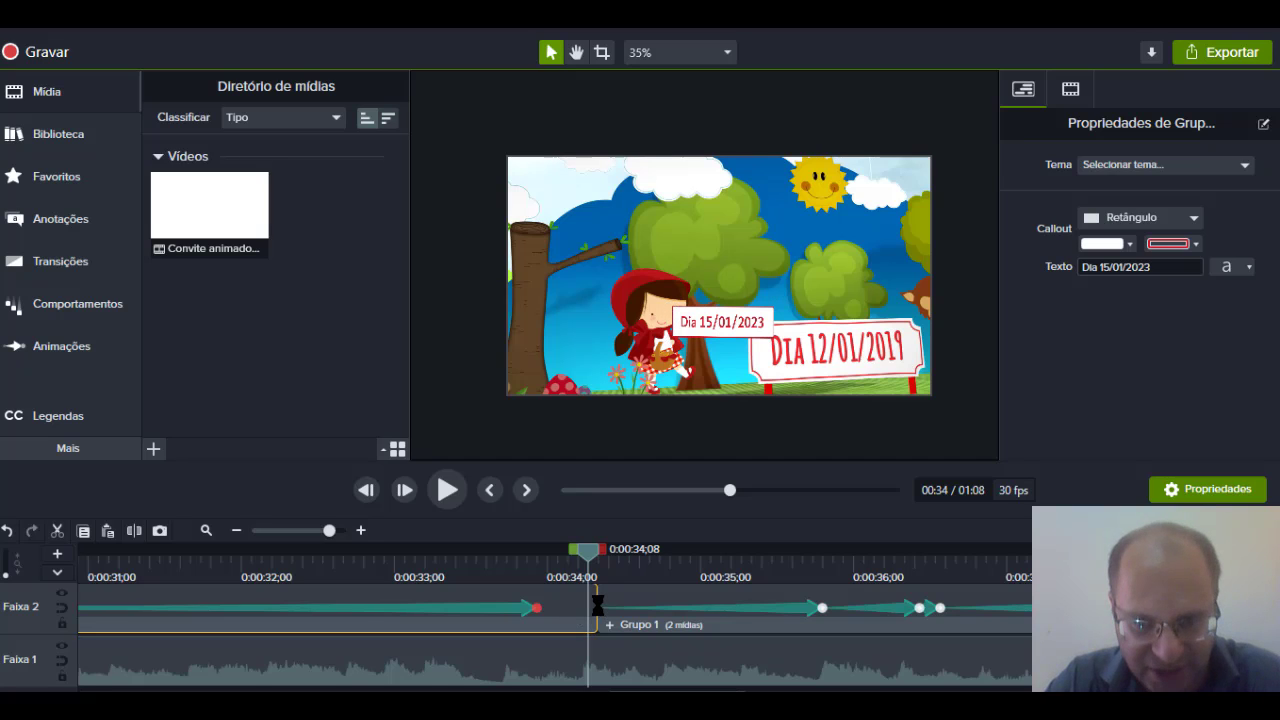
{"action": "left_click", "coordinate": [594, 607]}
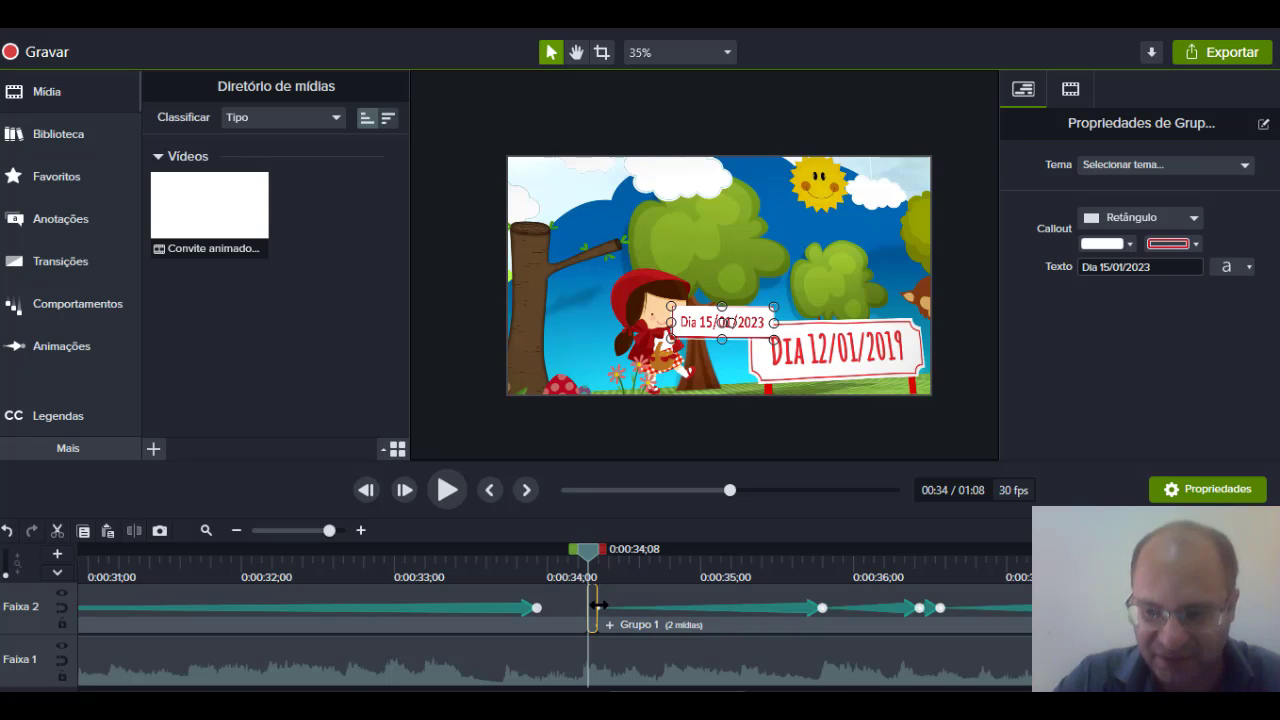
{"action": "left_click_drag", "start_coordinate": [598, 605], "coordinate": [605, 610]}
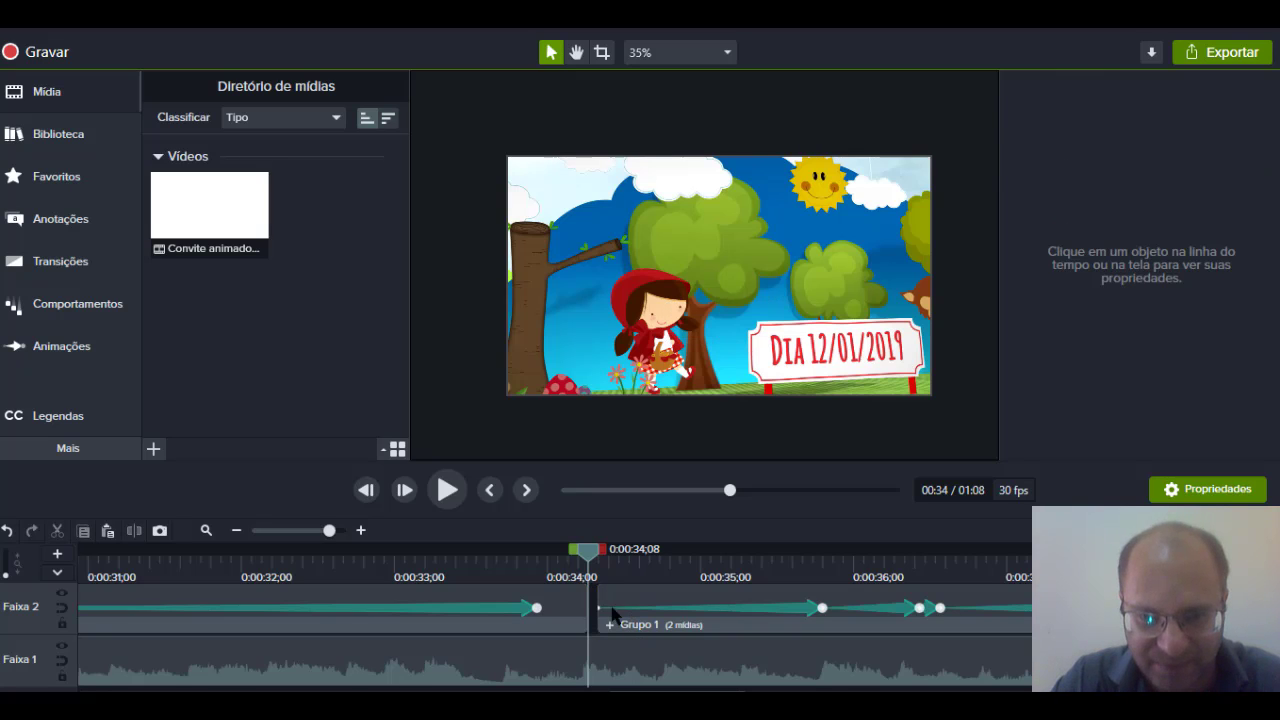
Extend the start of the next date group back to 0:00:34;08 and play the transition to about 36 seconds
{"action": "left_click_drag", "start_coordinate": [590, 560], "coordinate": [595, 562]}
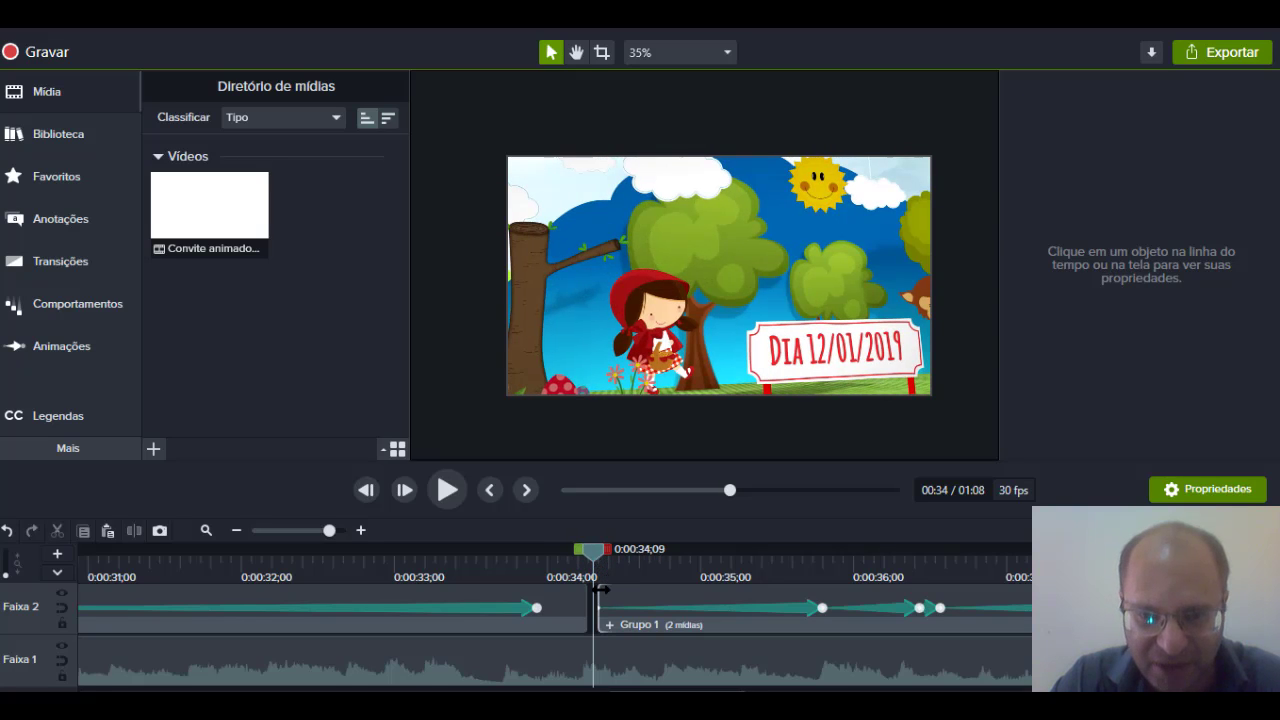
{"action": "left_click_drag", "start_coordinate": [595, 598], "coordinate": [575, 597]}
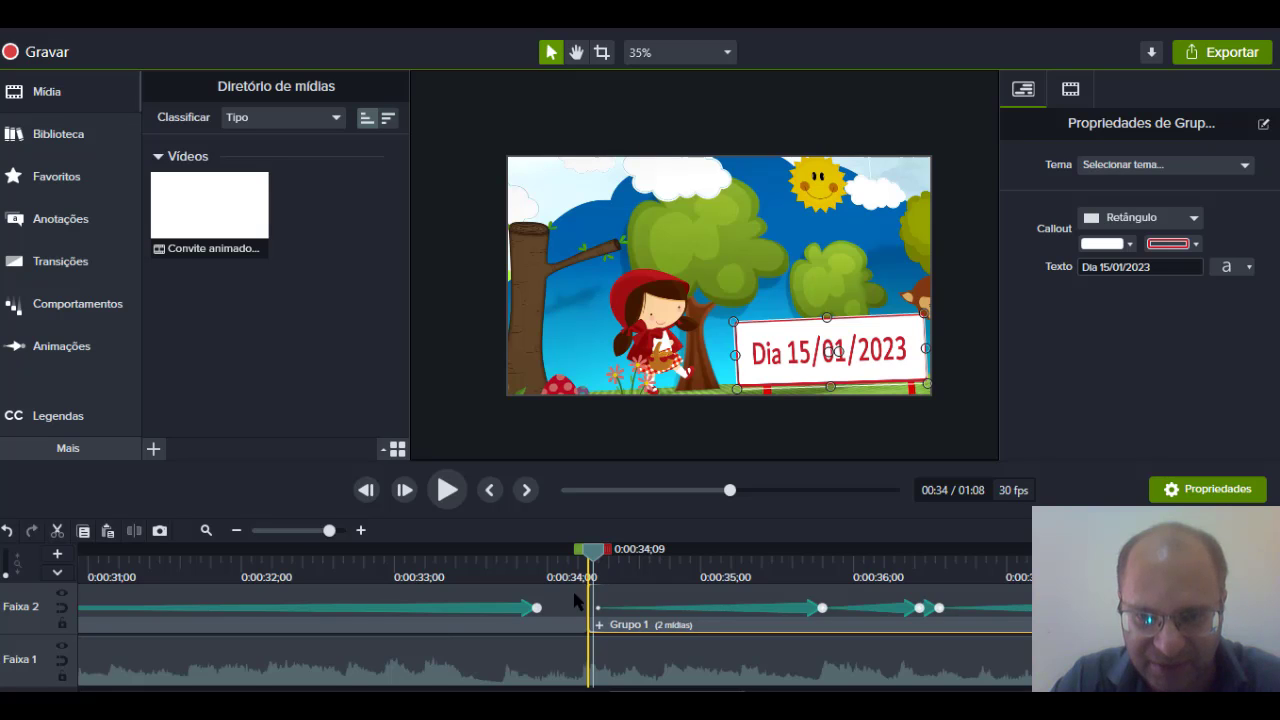
{"action": "left_click_drag", "start_coordinate": [606, 556], "coordinate": [585, 567]}
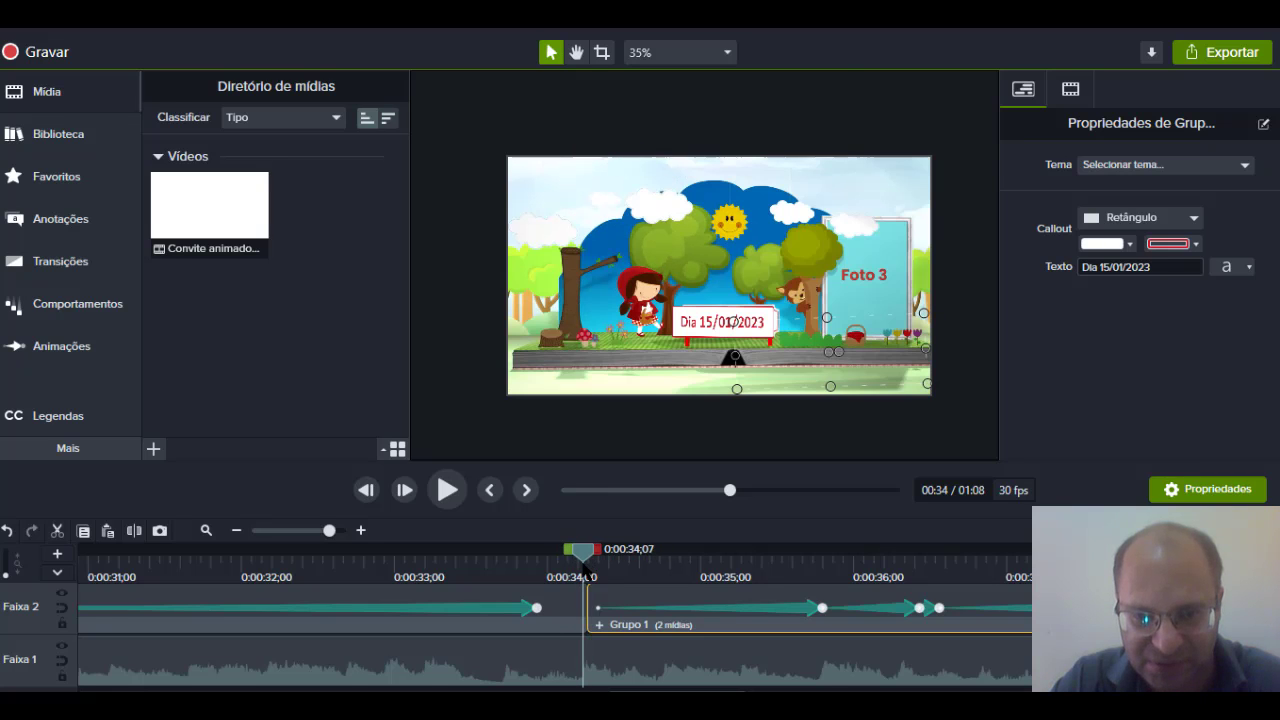
{"action": "key", "text": "space"}
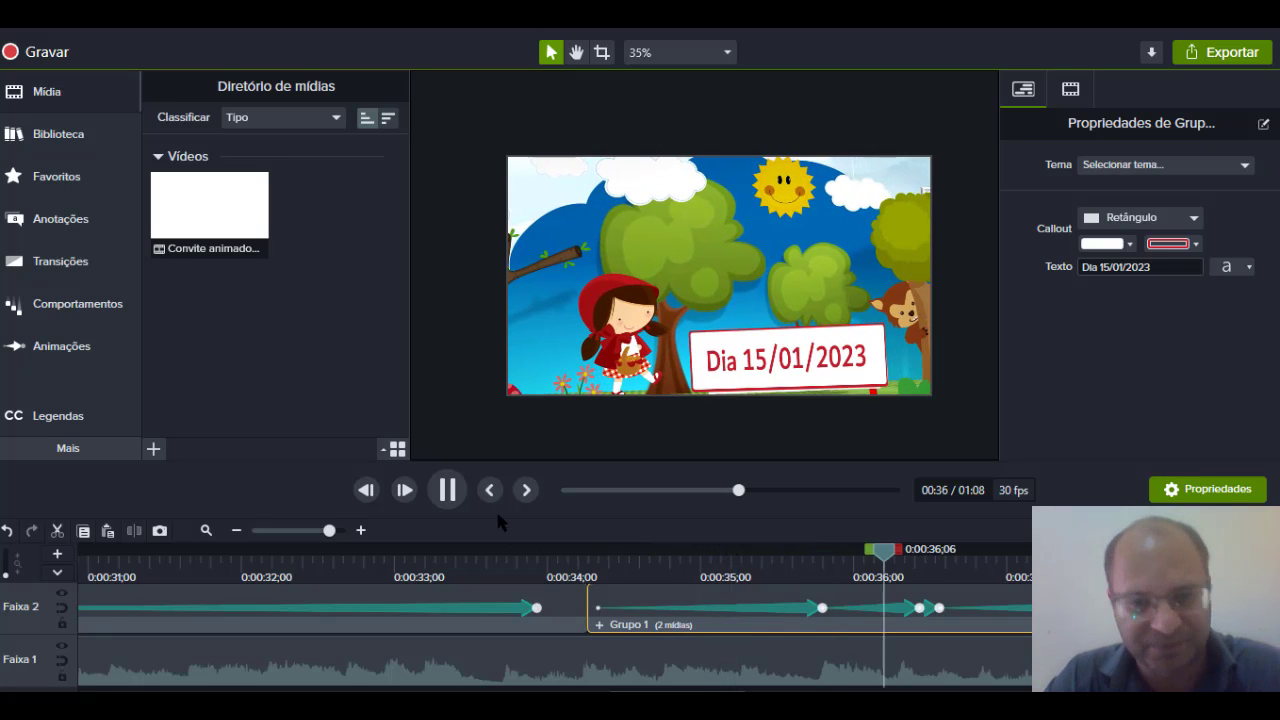
{"action": "key", "text": "space"}
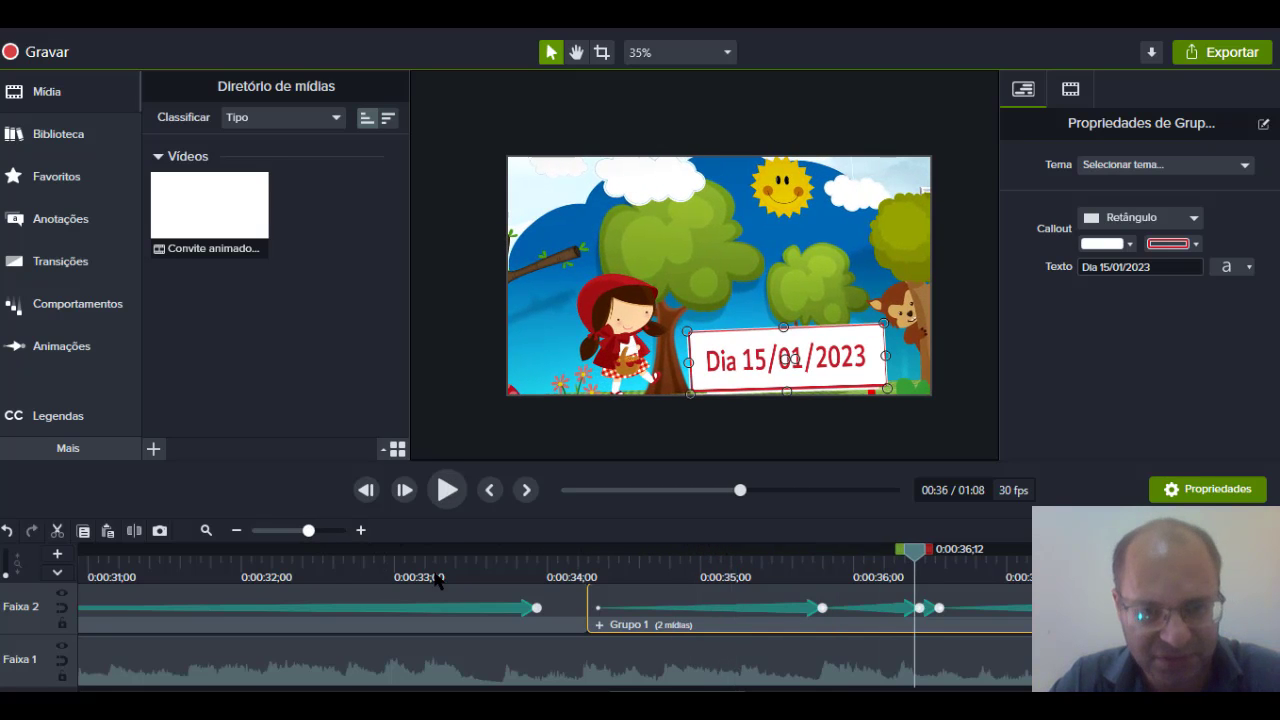
Preview the date callout and the "Às 15:00 horas" callout from about 25 to 41 seconds
{"action": "scroll", "coordinate": [348, 545], "scroll_direction": "down", "scroll_amount": 3}
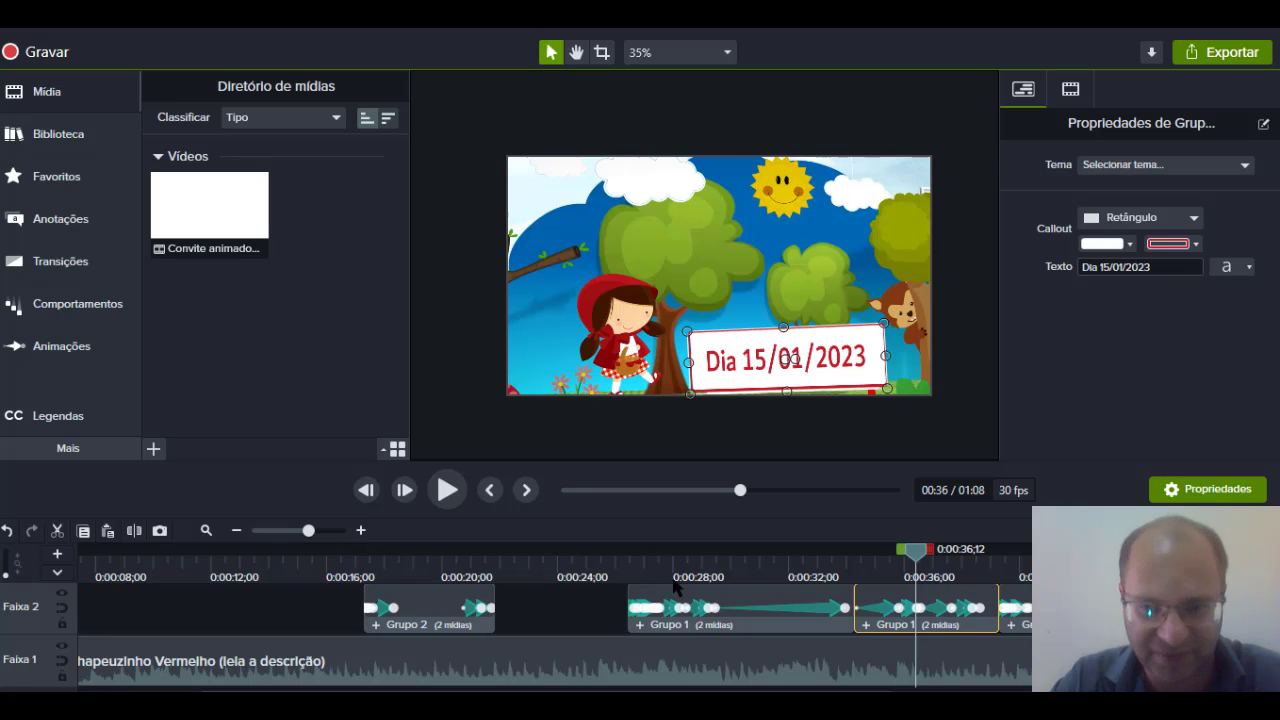
{"action": "left_click_drag", "start_coordinate": [668, 562], "coordinate": [620, 560]}
{"action": "key", "text": "space"}
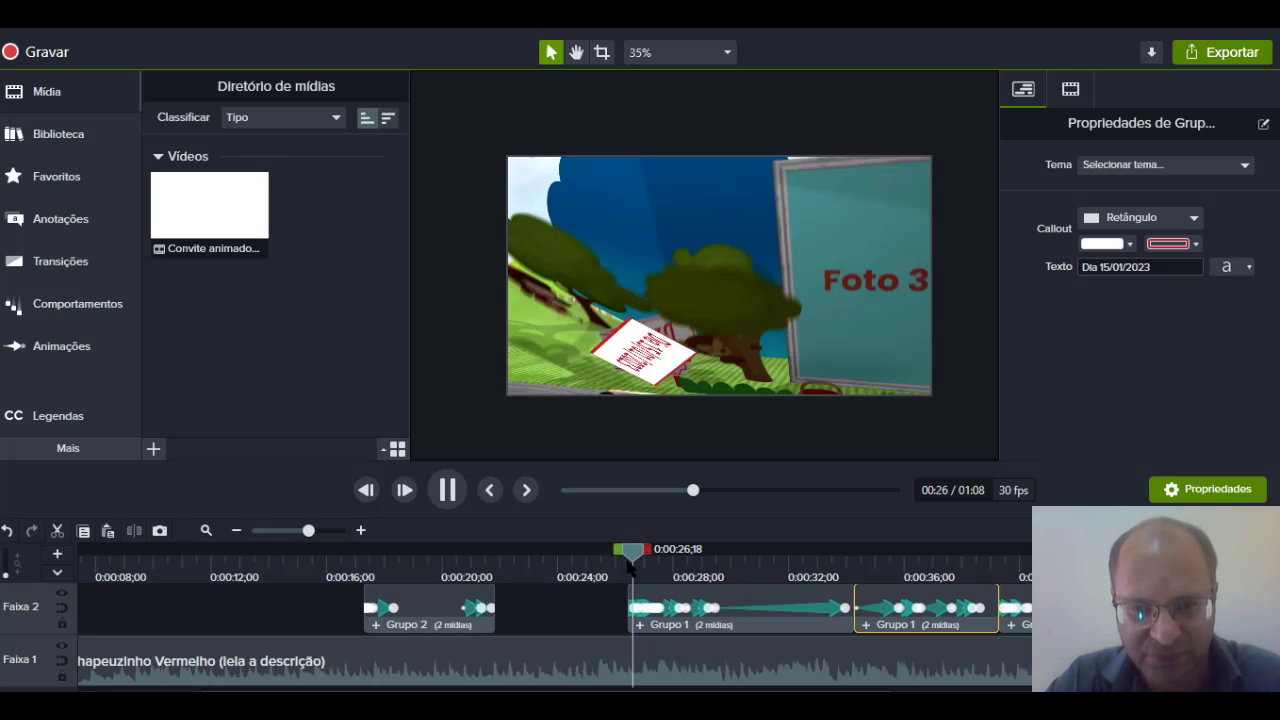
{"action": "key", "text": "space"}
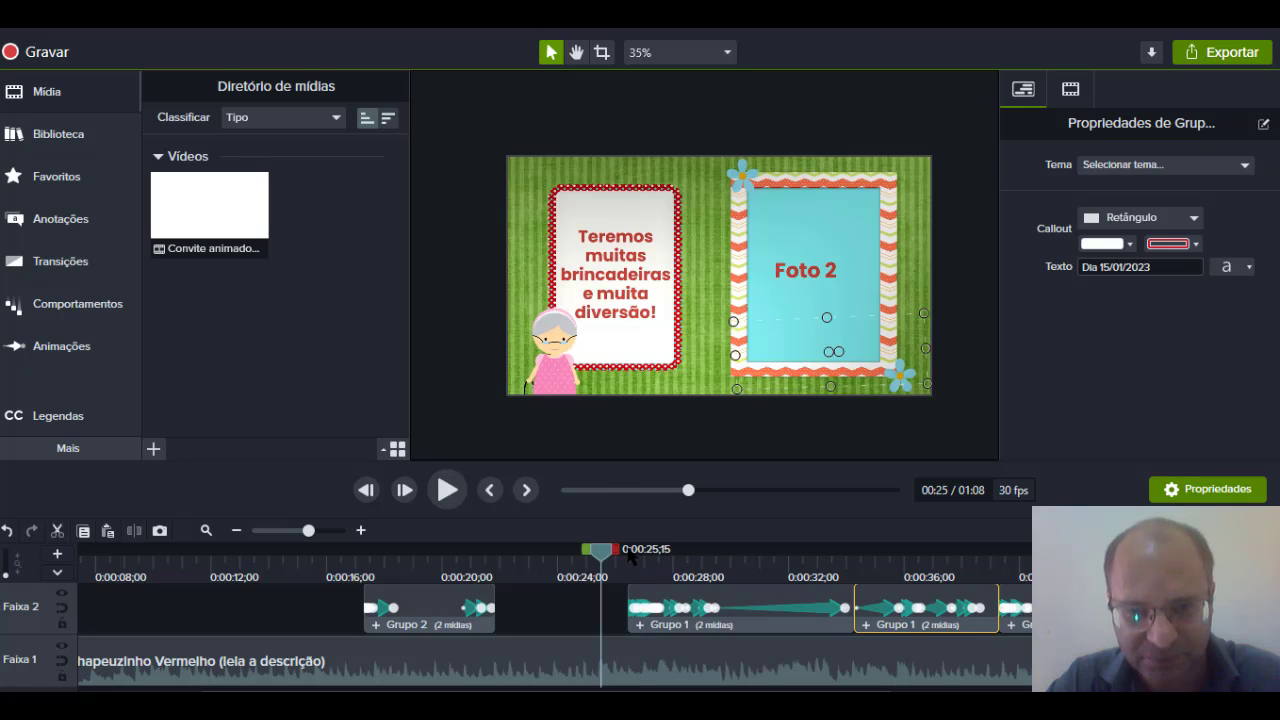
{"action": "key", "text": "space"}
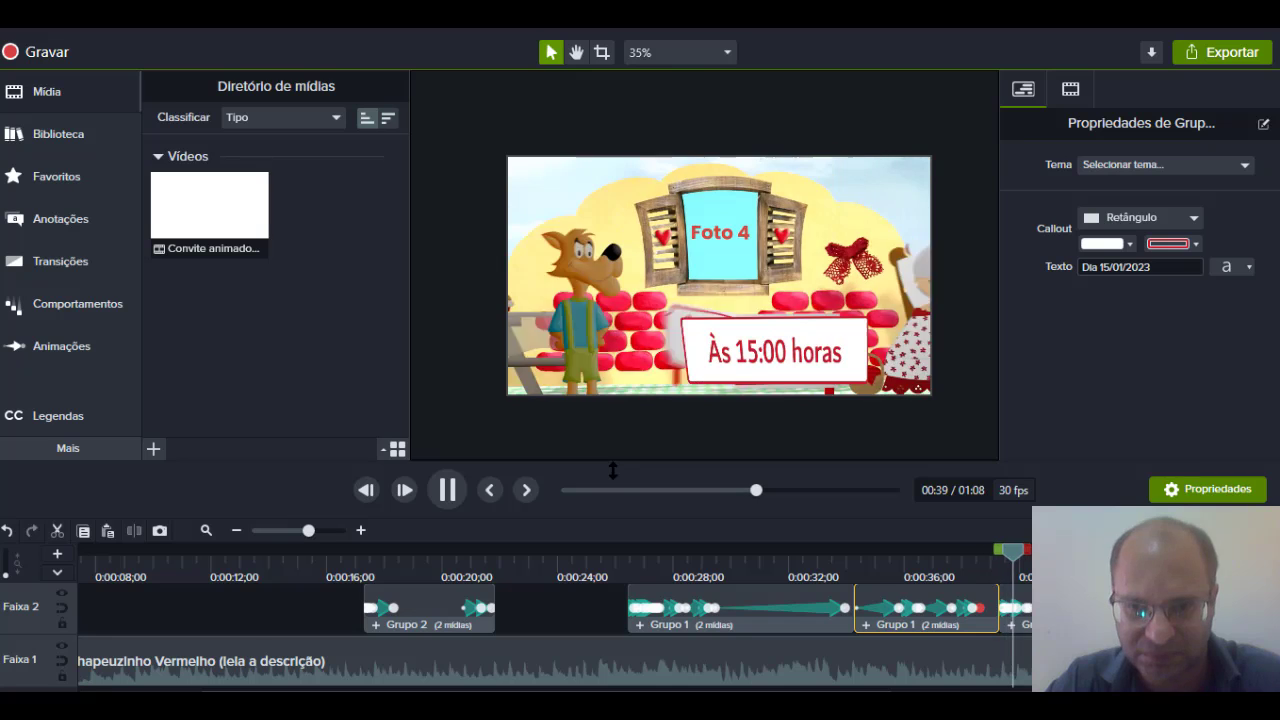
{"action": "key", "text": "space"}
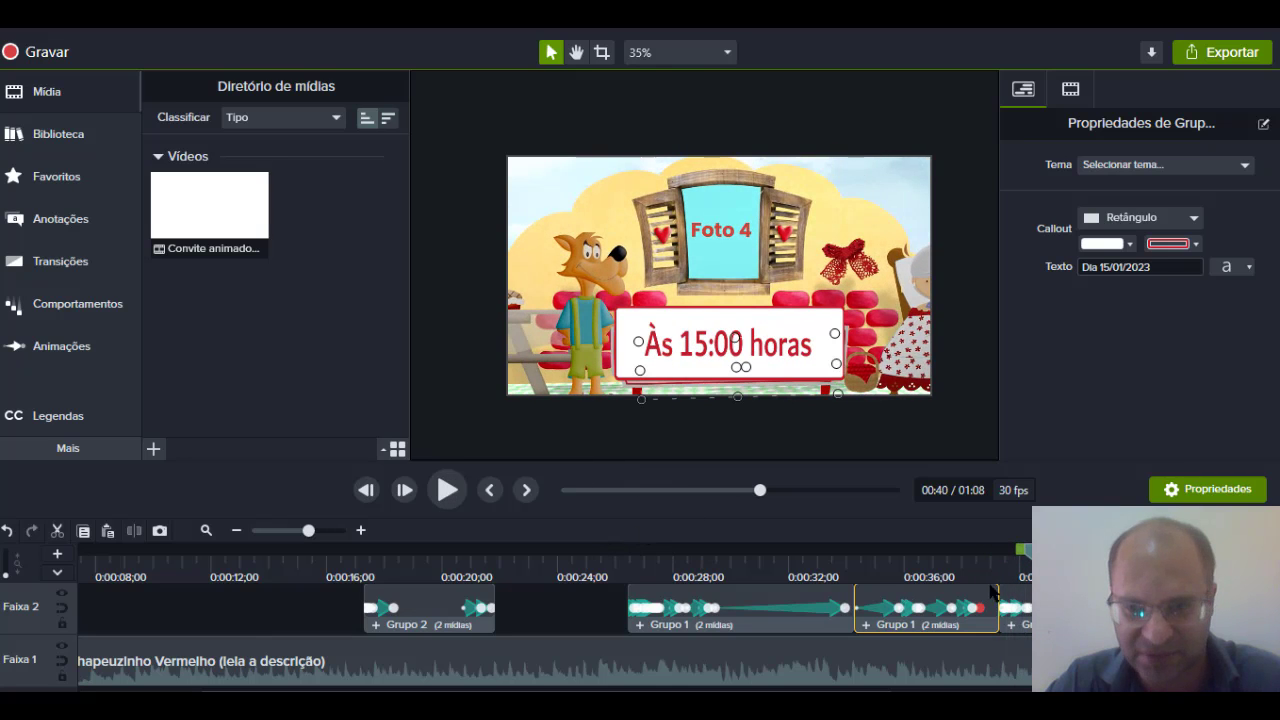
{"action": "mouse_move", "coordinate": [1022, 567]}
{"action": "left_mouse_down"}
{"action": "mouse_move", "coordinate": [975, 568]}
{"action": "mouse_move", "coordinate": [1020, 572]}
{"action": "left_mouse_up"}
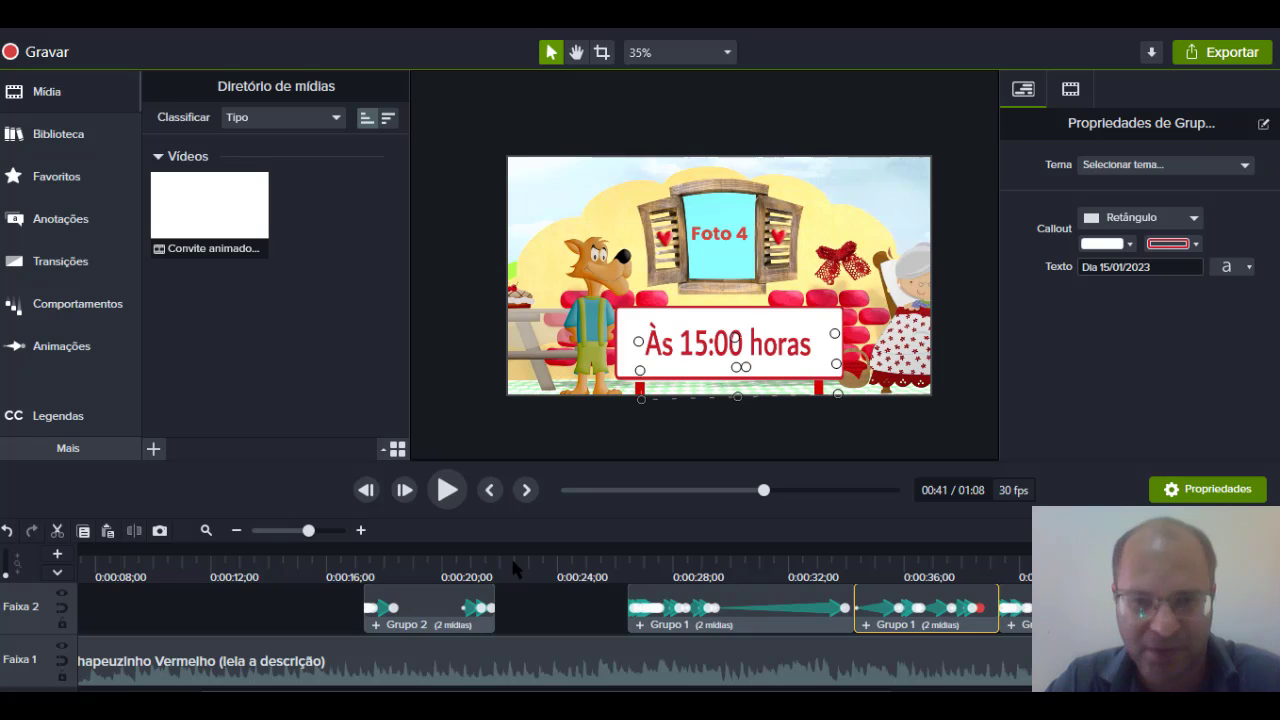
Review the rest of the timeline from the Foto 4 scene through the Foto 5 address text to the Foto 7 scene
{"action": "left_click", "coordinate": [289, 533]}
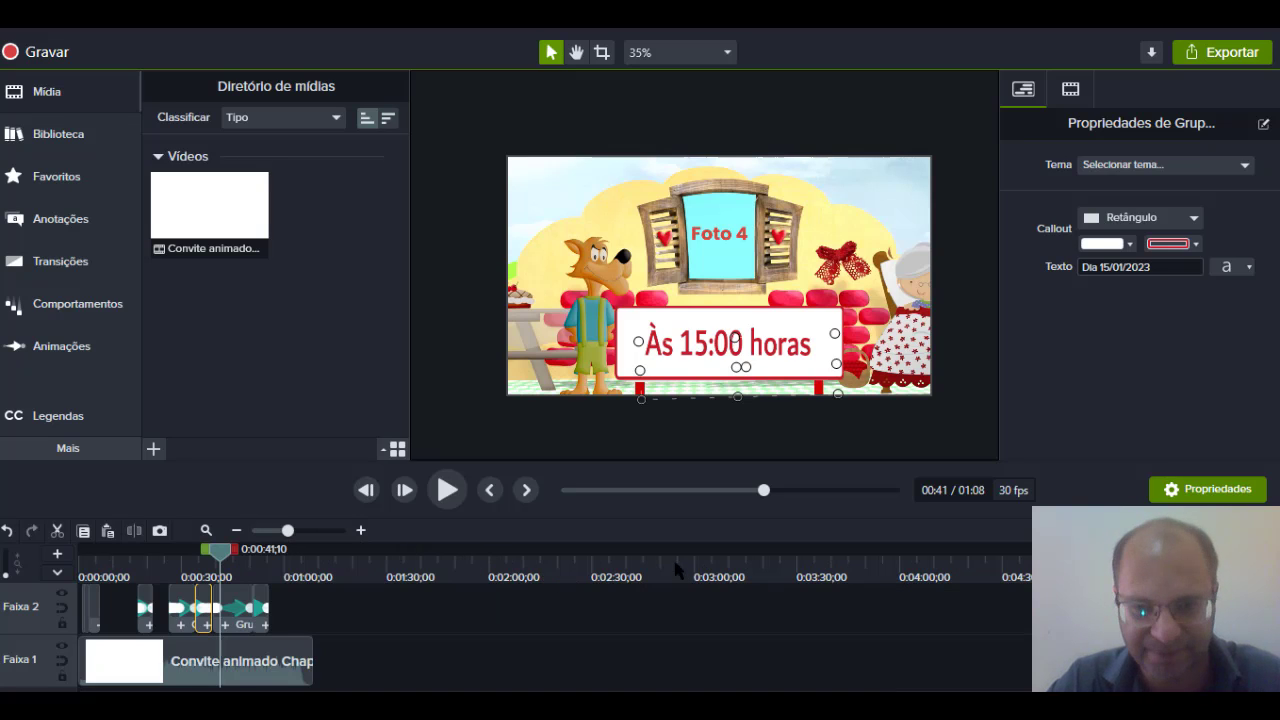
{"action": "left_click_drag", "start_coordinate": [226, 558], "coordinate": [268, 562]}
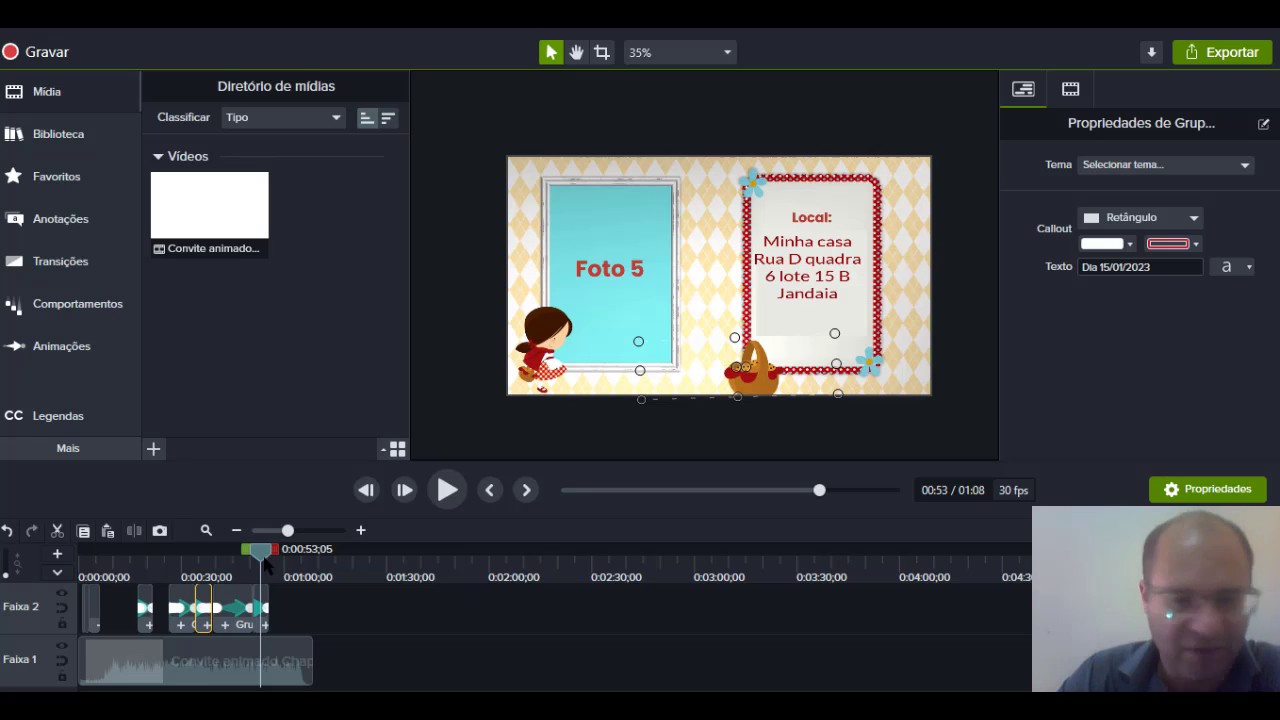
{"action": "left_click_drag", "start_coordinate": [265, 560], "coordinate": [270, 566]}
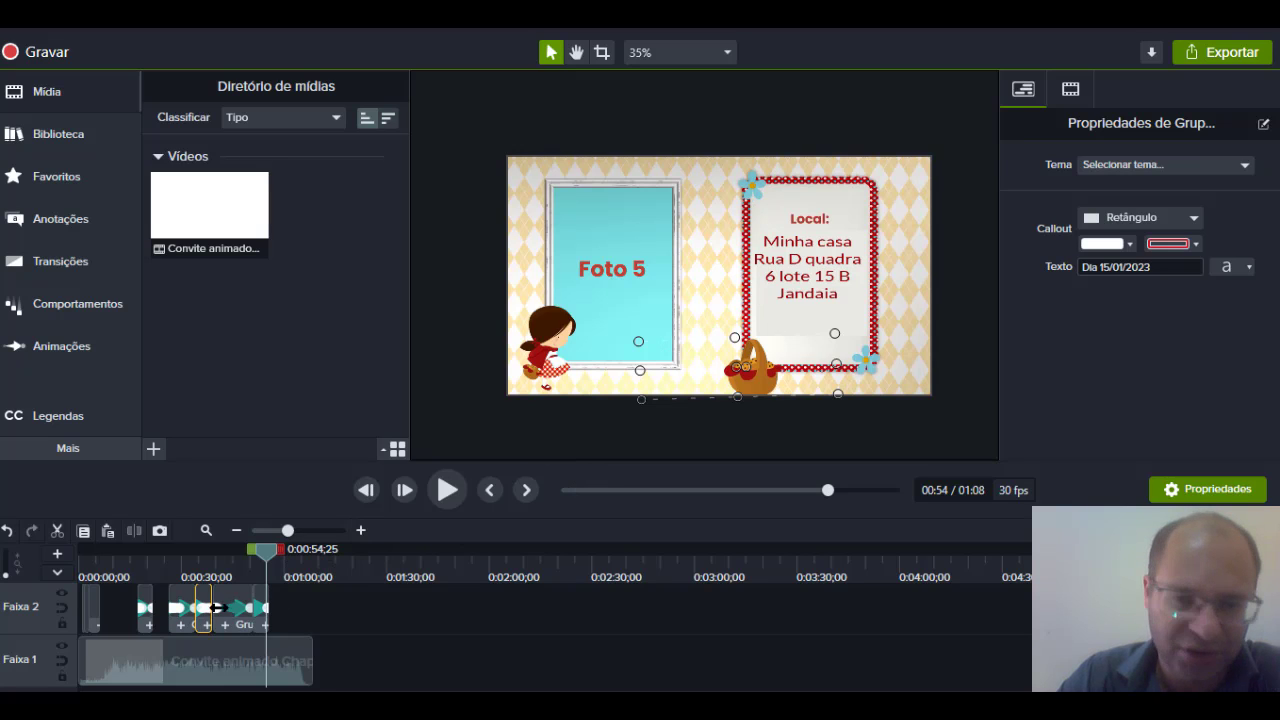
{"action": "left_click_drag", "start_coordinate": [267, 563], "coordinate": [305, 574]}
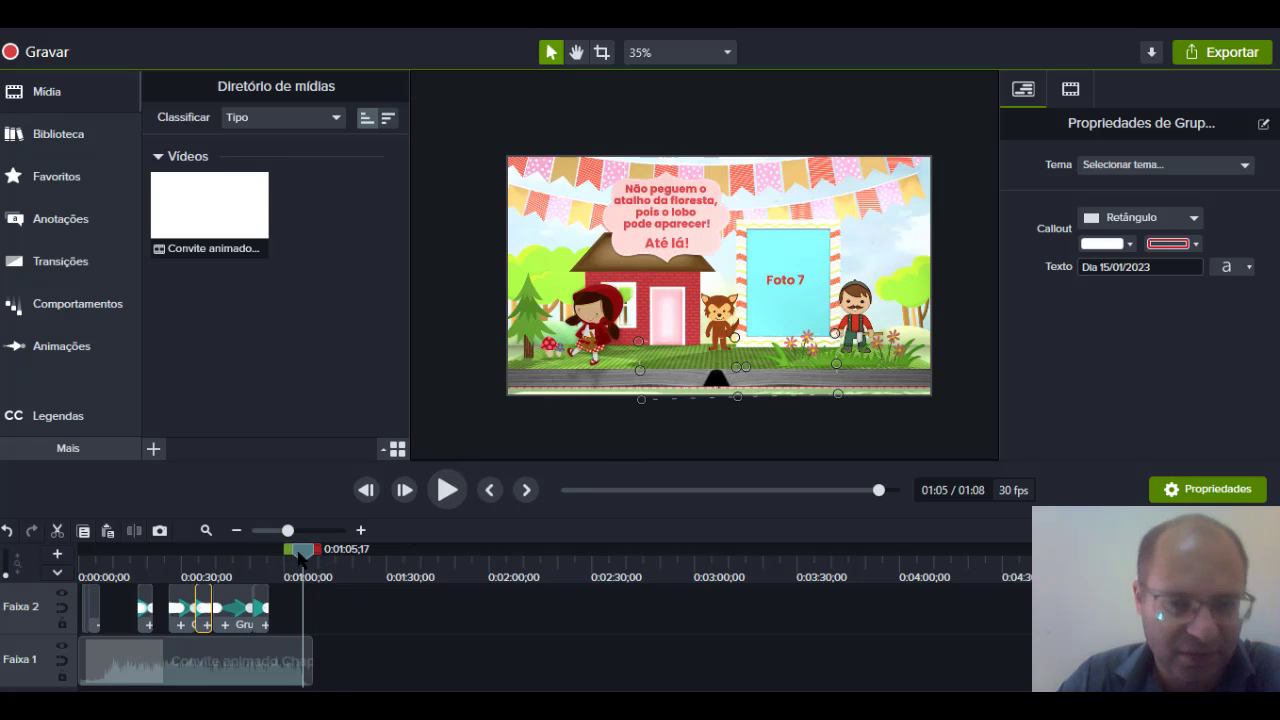
Hide Faixa 2 and examine the original title text in the opening scene at about 3 seconds
{"action": "left_click_drag", "start_coordinate": [304, 557], "coordinate": [219, 558]}
{"action": "scroll", "coordinate": [235, 566], "scroll_direction": "up", "scroll_amount": 2}
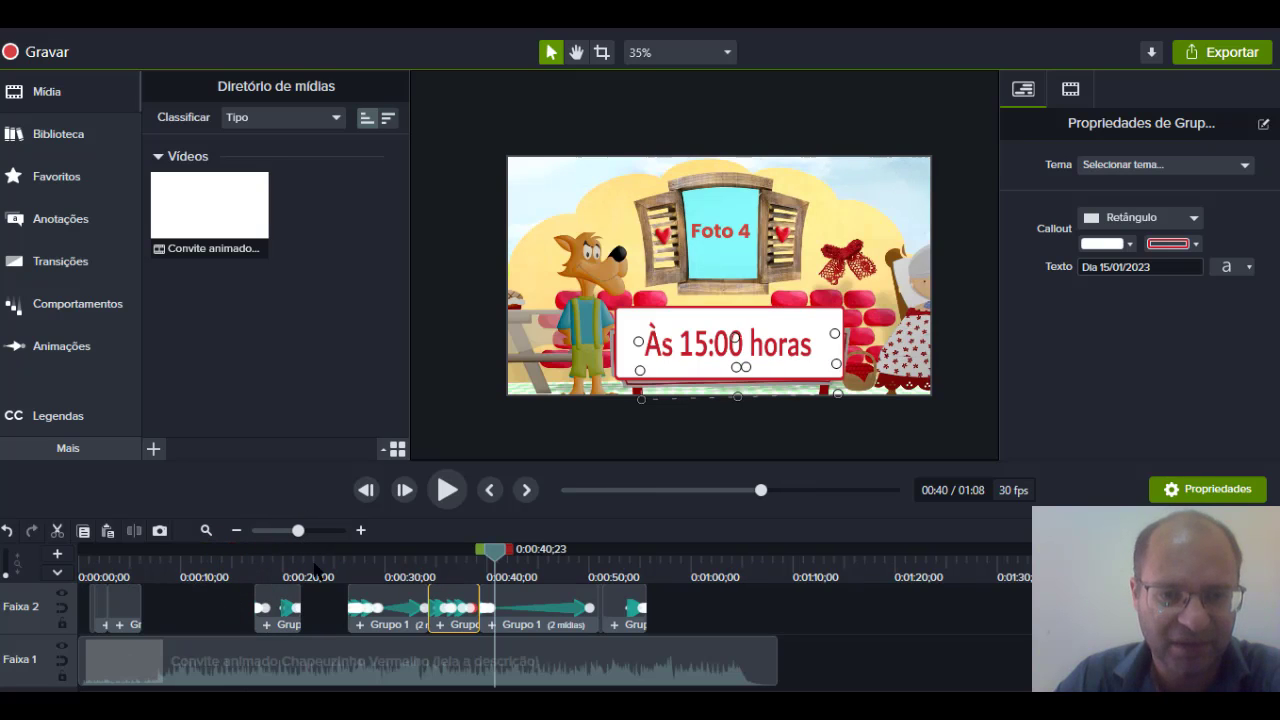
{"action": "left_click_drag", "start_coordinate": [420, 565], "coordinate": [136, 562]}
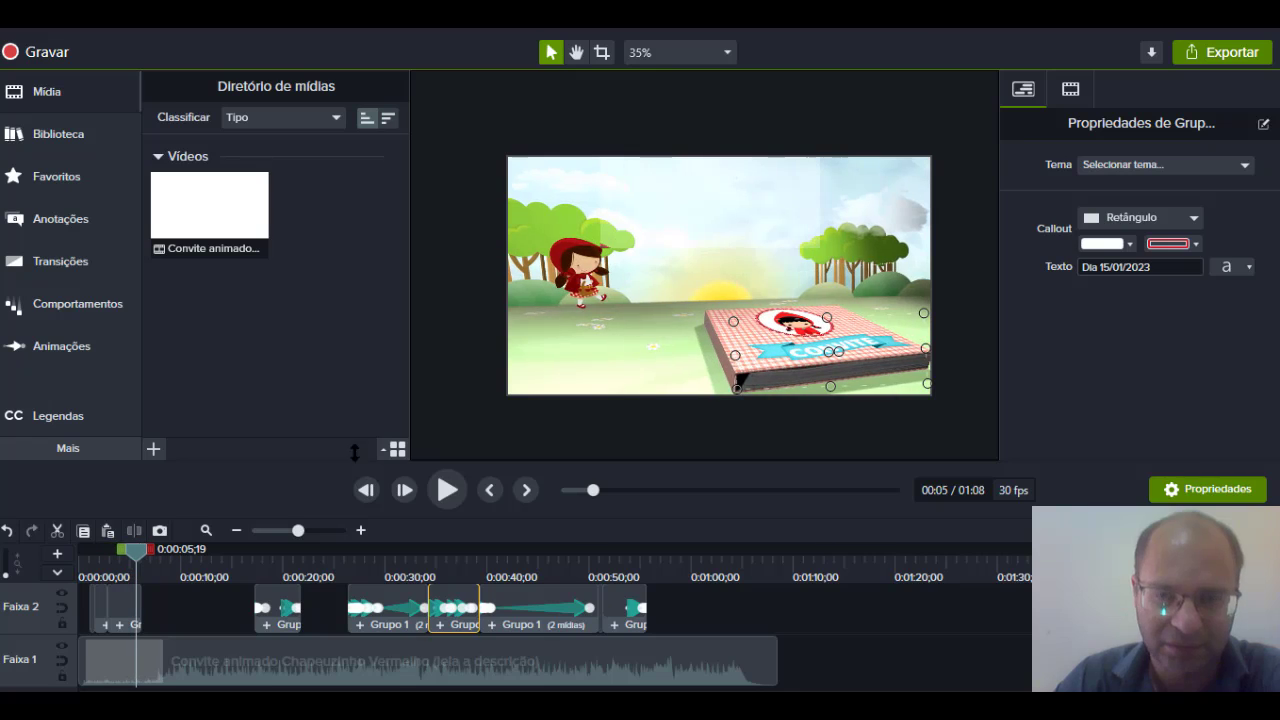
{"action": "left_click", "coordinate": [57, 594]}
{"action": "left_click_drag", "start_coordinate": [142, 562], "coordinate": [107, 580]}
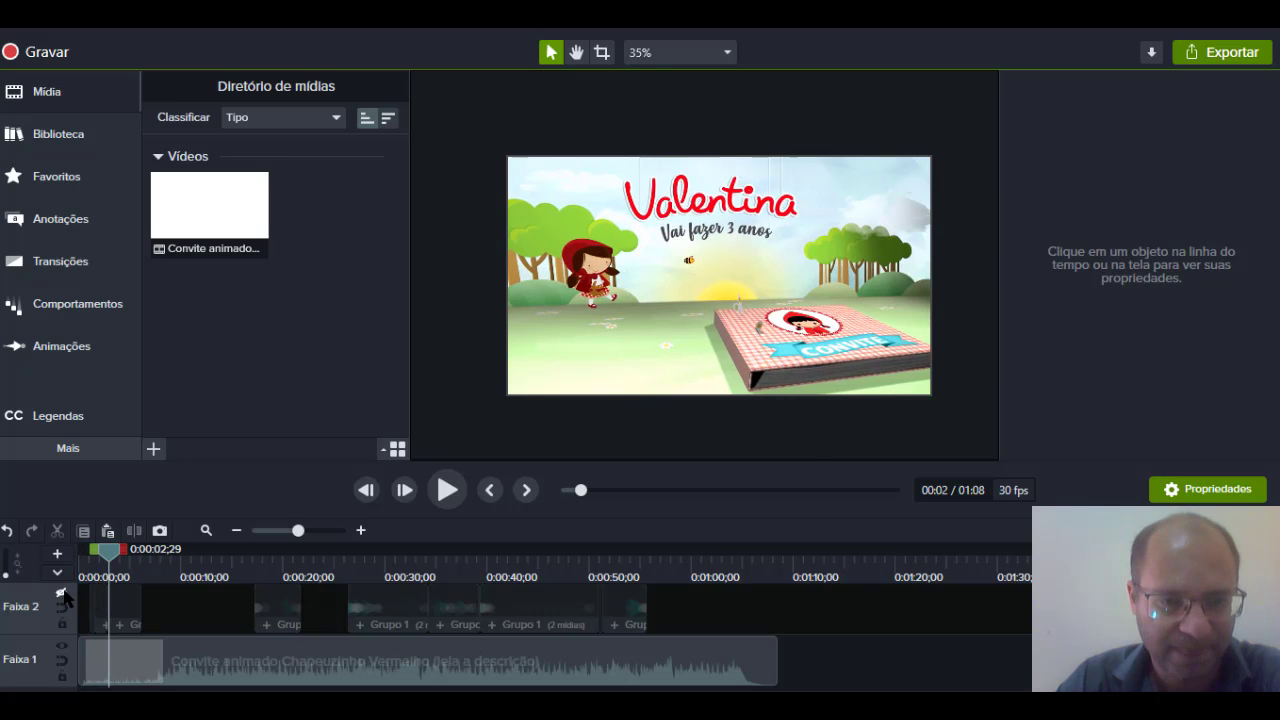